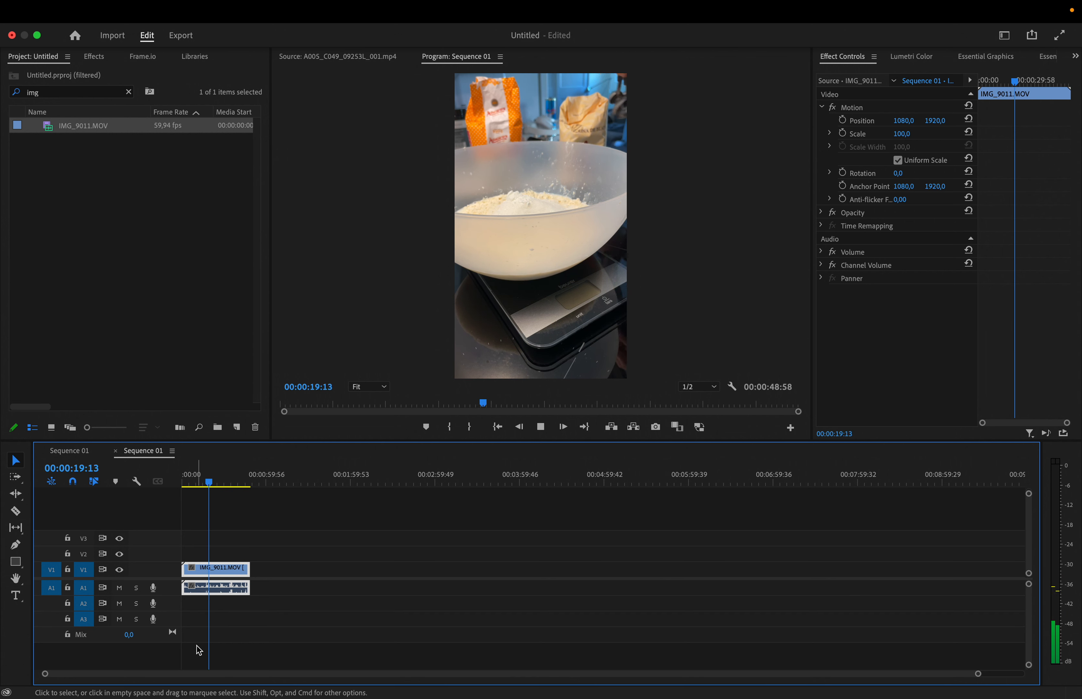
Step: Remove the clip from the sequence and open IMG_9011.MOV in the source monitor
key(Delete)
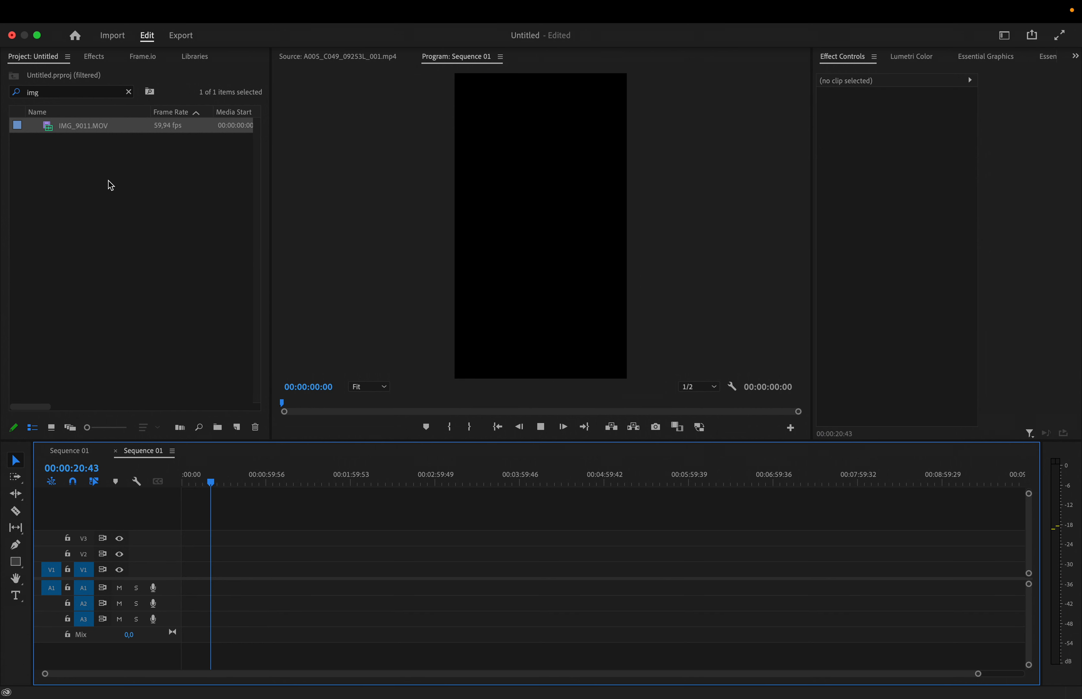
double_click(85, 124)
click(47, 128)
double_click(49, 129)
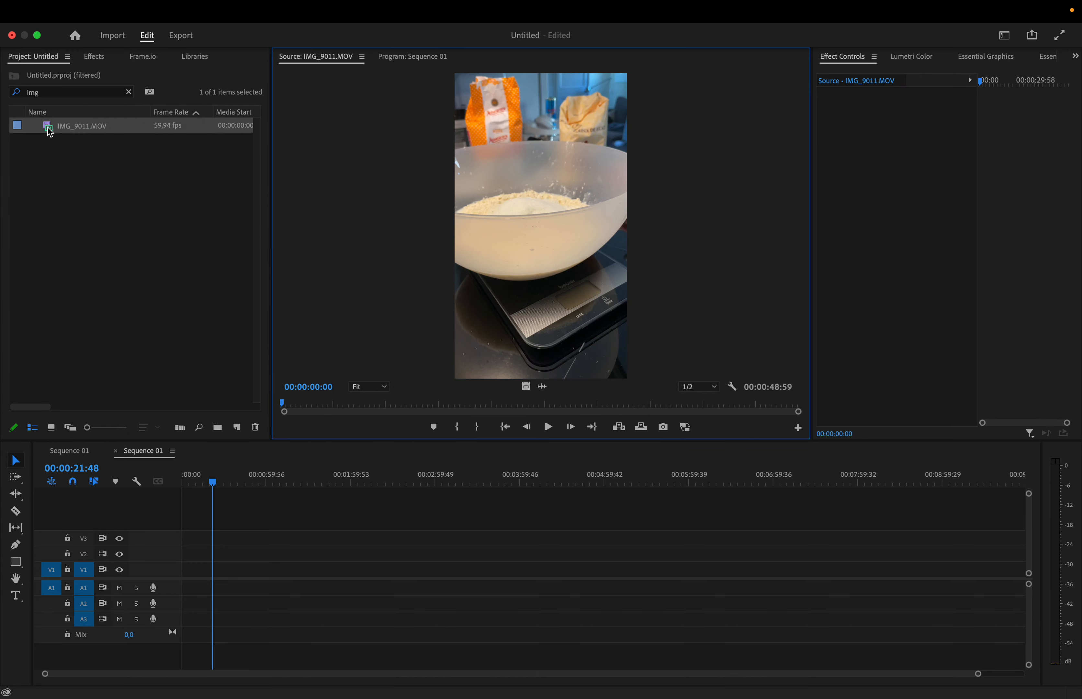
Step: Mark an In point at 00:00:05:44 and an Out point at 00:00:44:51 in the source clip
key(space)
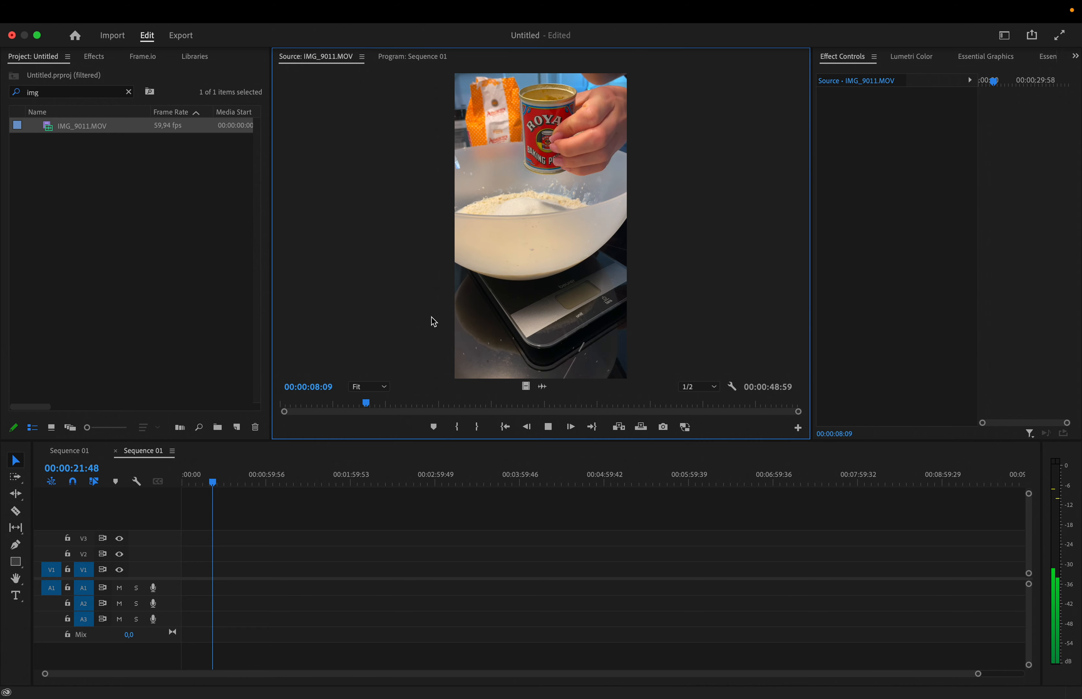
key(j)
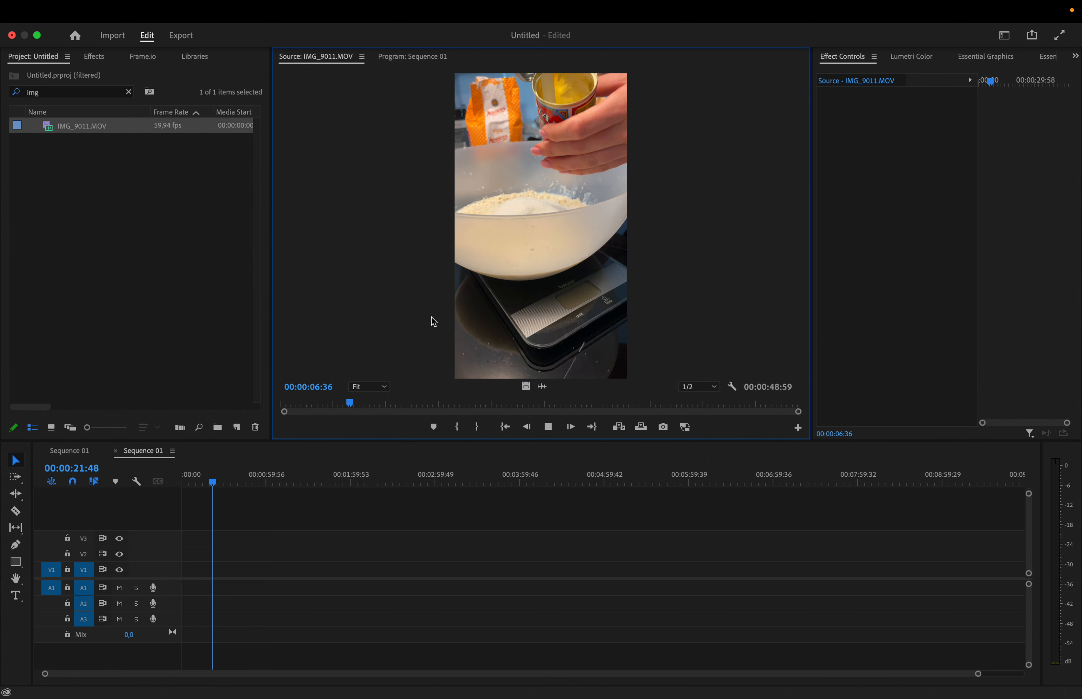
key(k)
mouse_move(350, 403)
mouse_down()
mouse_move(300, 407)
mouse_move(355, 402)
mouse_move(341, 408)
mouse_up()
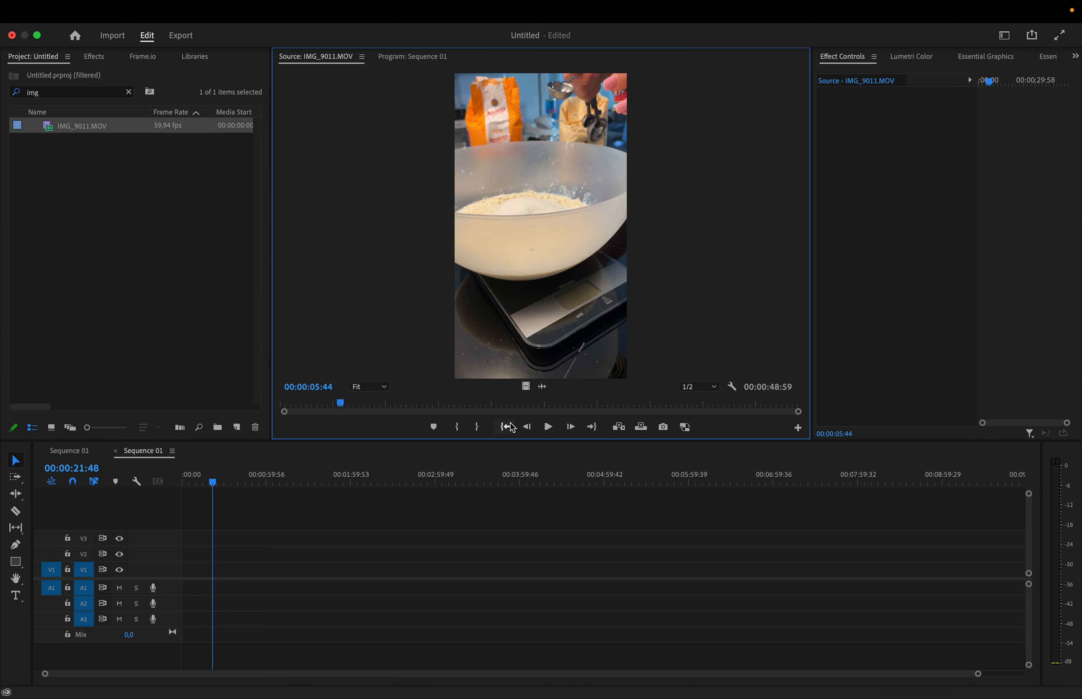
click(459, 431)
drag(341, 406, 760, 421)
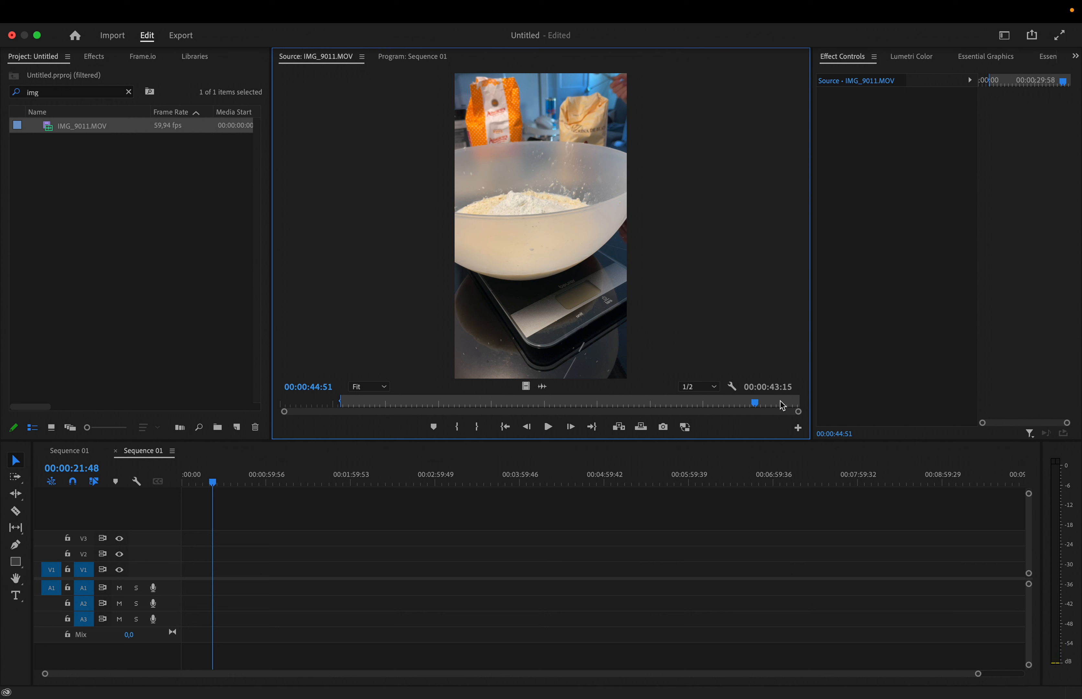
click(477, 430)
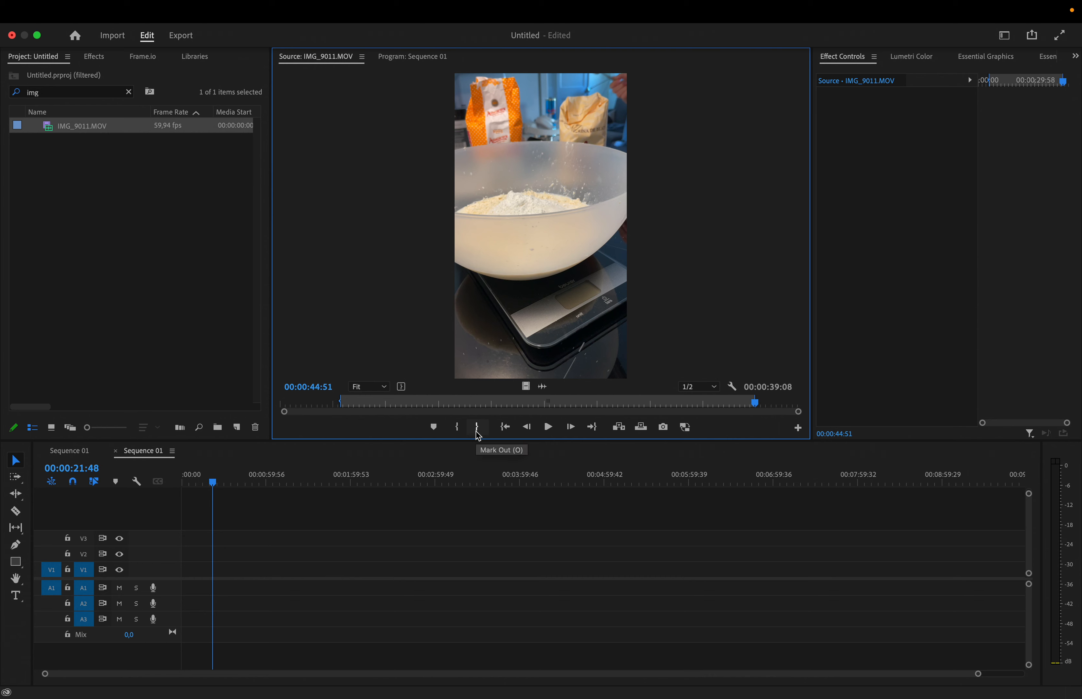
Step: Place the trimmed IMG_9011.MOV clip onto track V1 at the start of the sequence
click(100, 132)
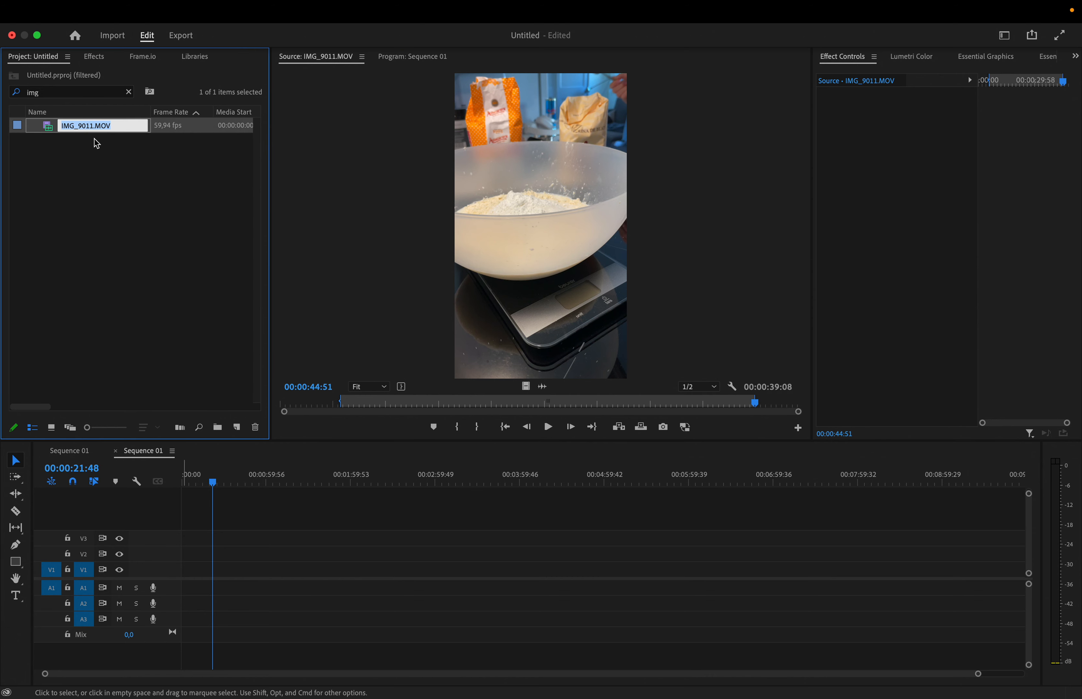
click(84, 192)
drag(50, 132, 191, 569)
Step: Play back the beginning of the sequence
drag(211, 490, 153, 489)
key(space)
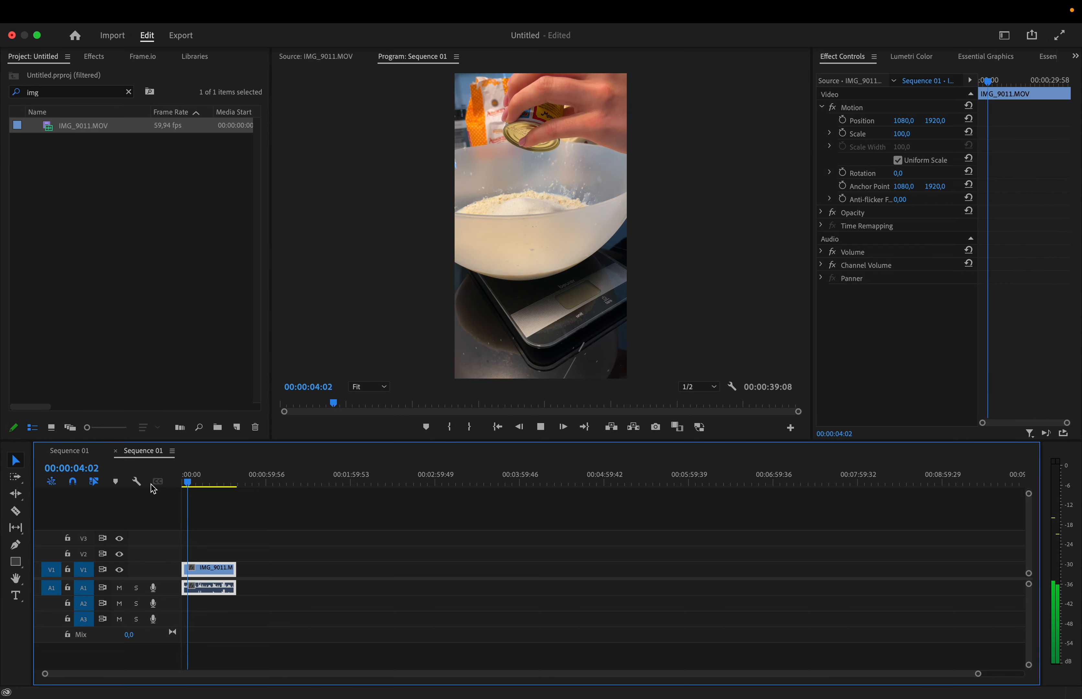
key(space)
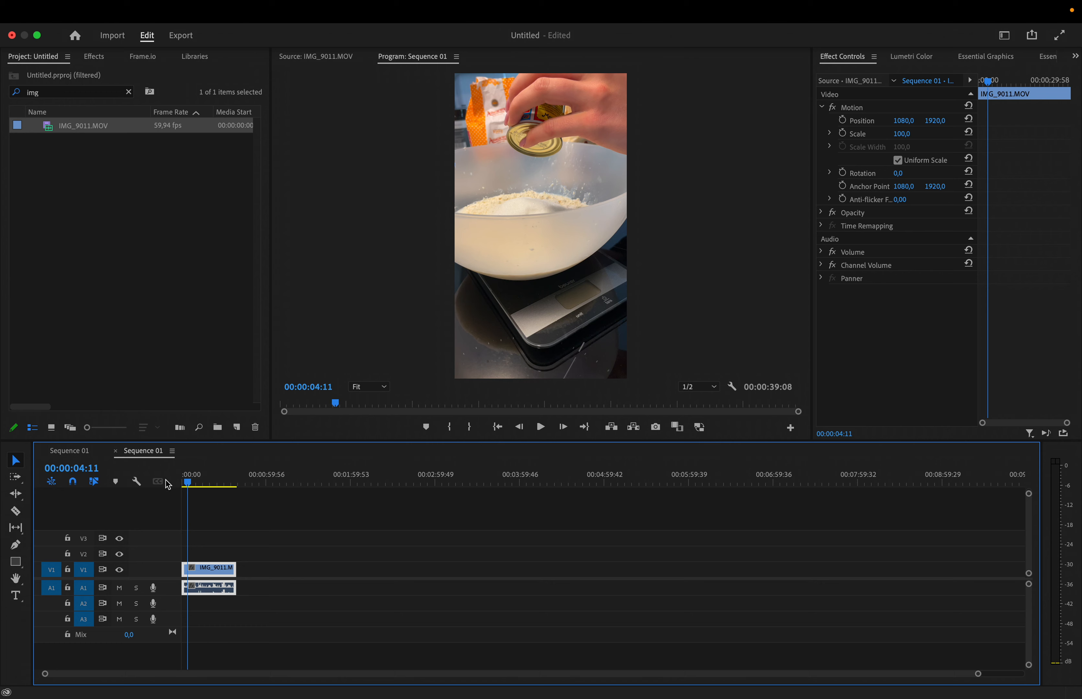
Step: Switch the workspace to a layout with a tall program monitor
click(1009, 40)
click(967, 78)
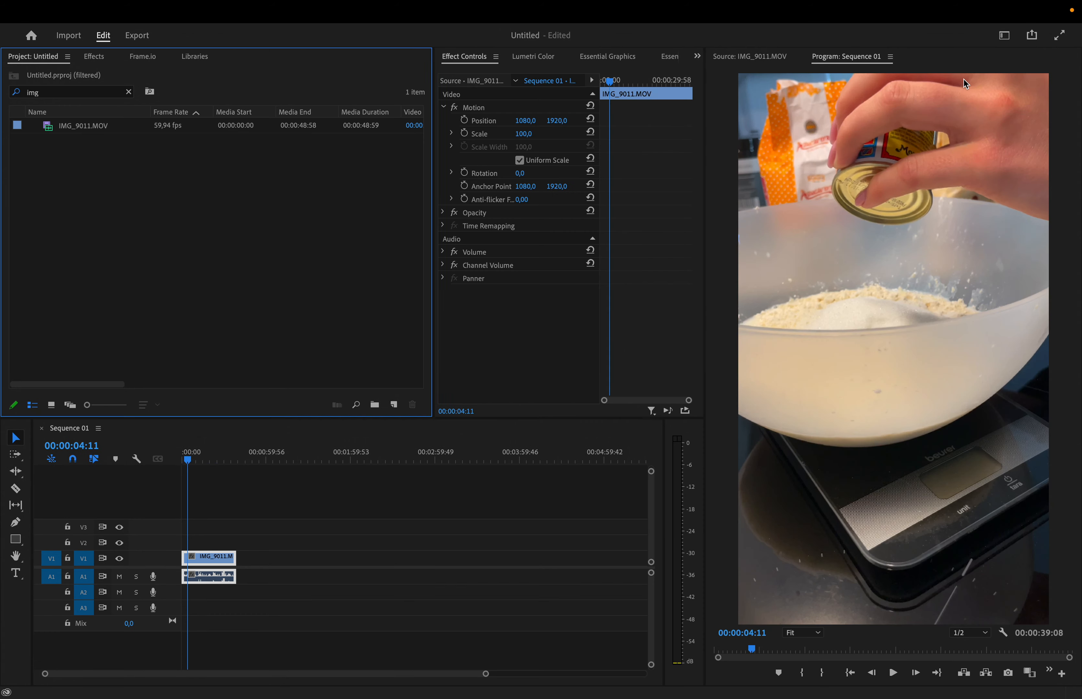
Step: Play the sequence from its start in the program monitor
click(193, 461)
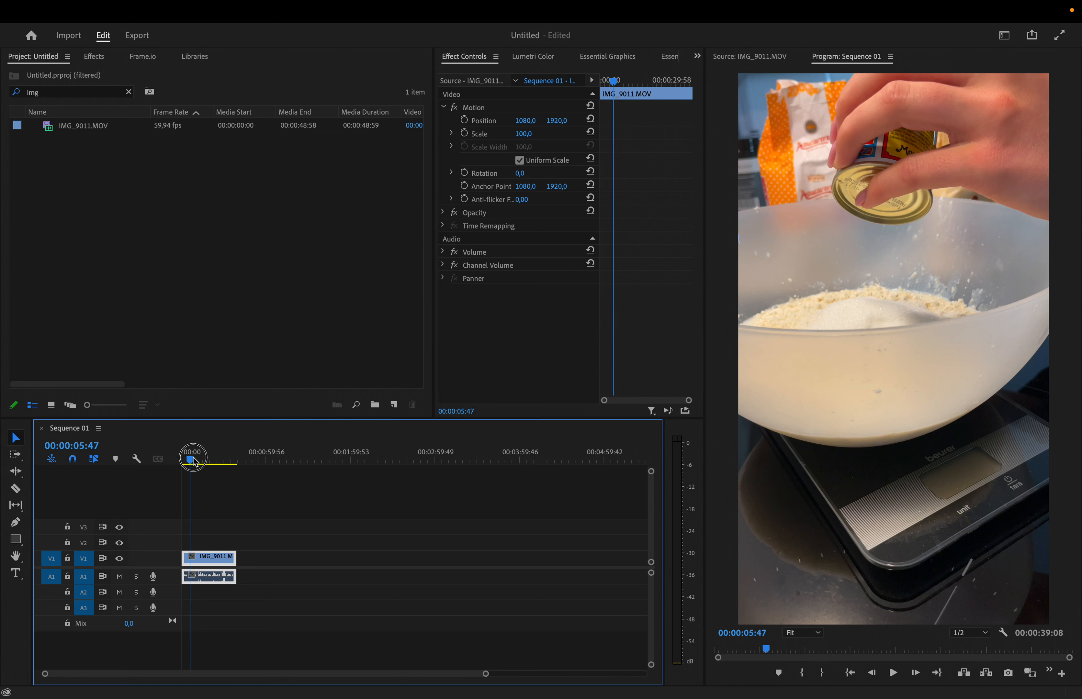
drag(193, 460, 184, 460)
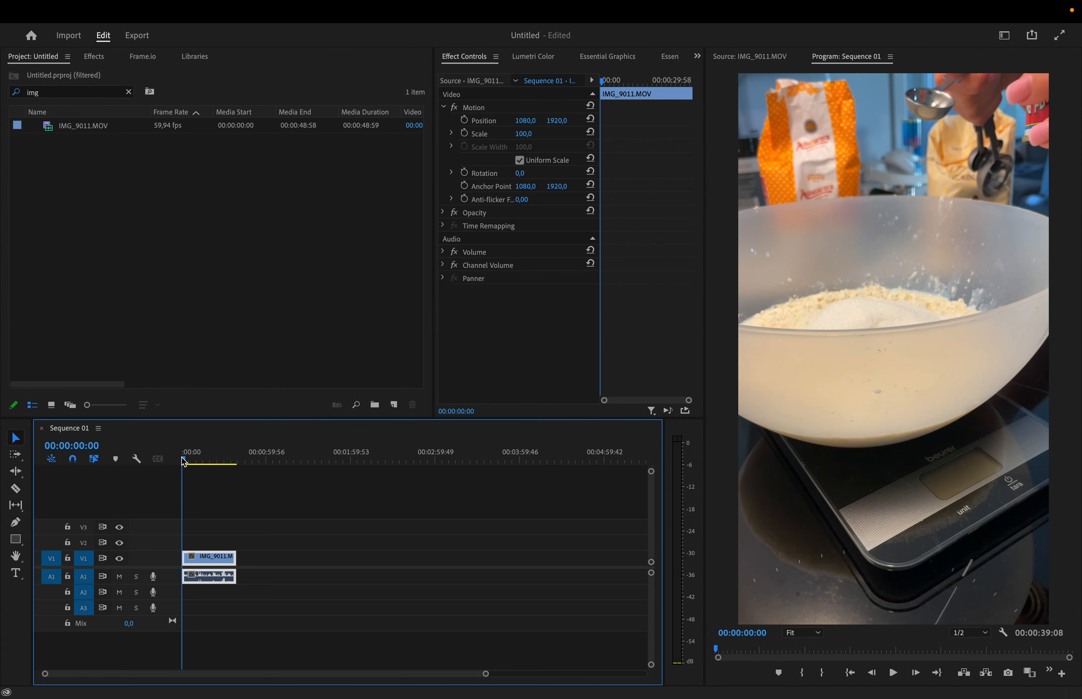
key(space)
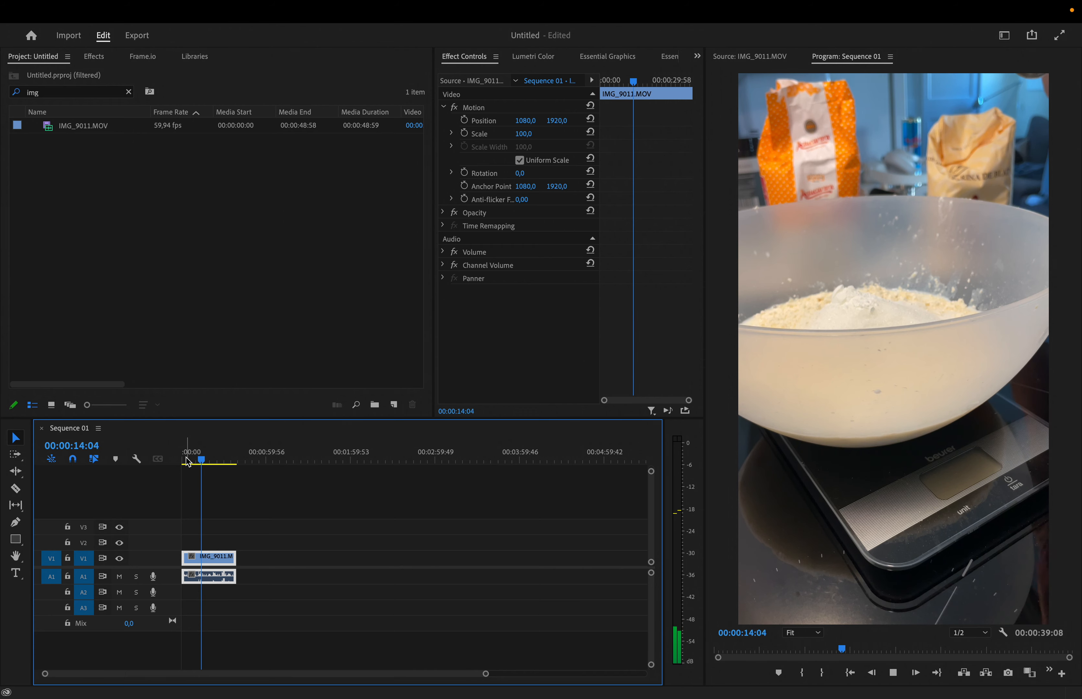
key(space)
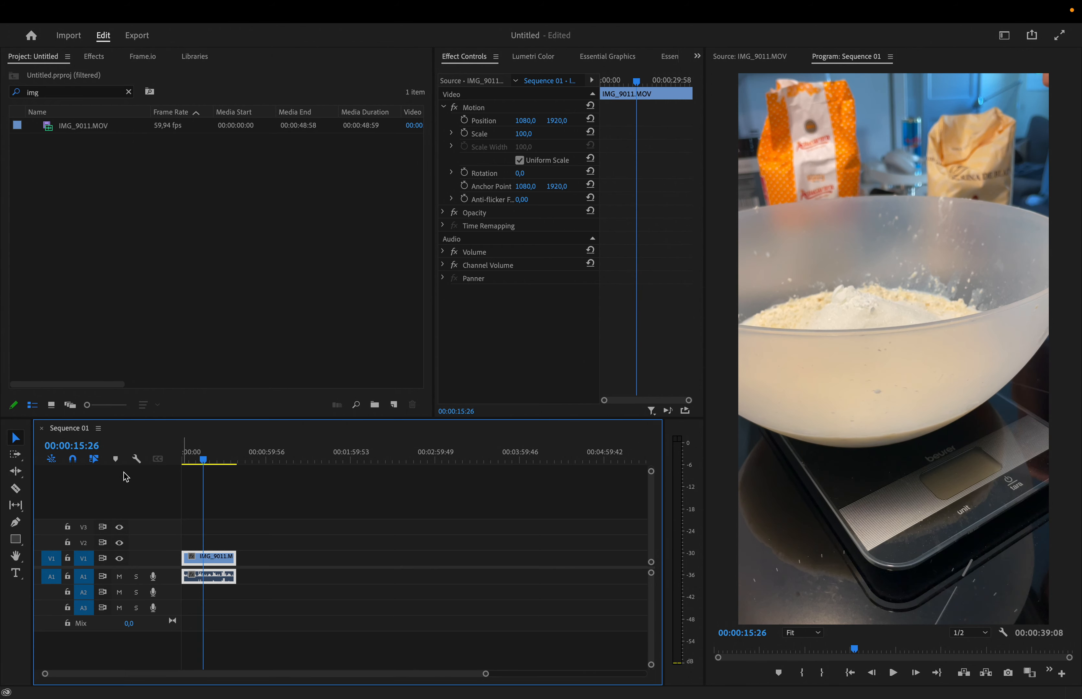
drag(203, 460, 182, 468)
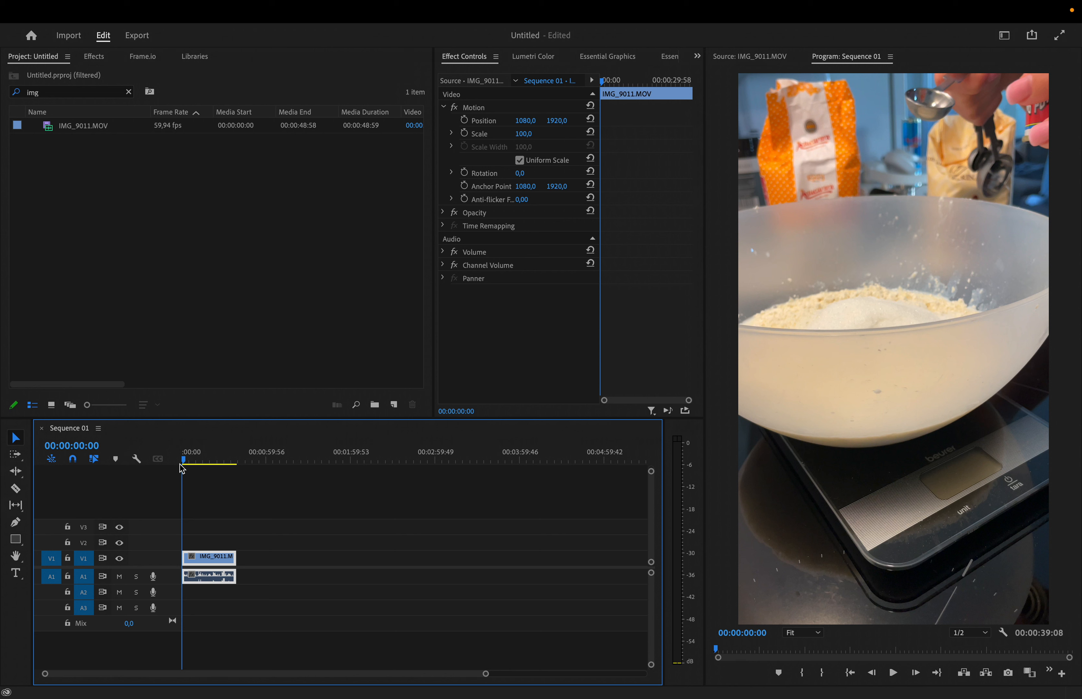
Step: Change the clip's speed to 400% in Clip Speed / Duration
mouse_move(196, 5)
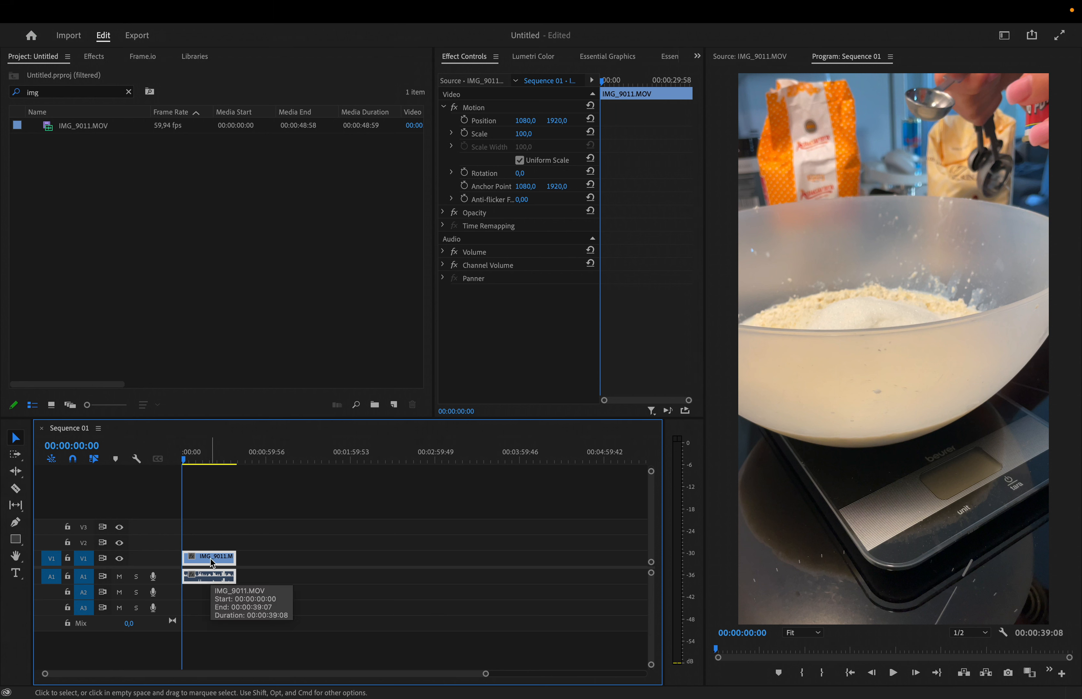
key(super+r)
key(Escape)
right_click(211, 559)
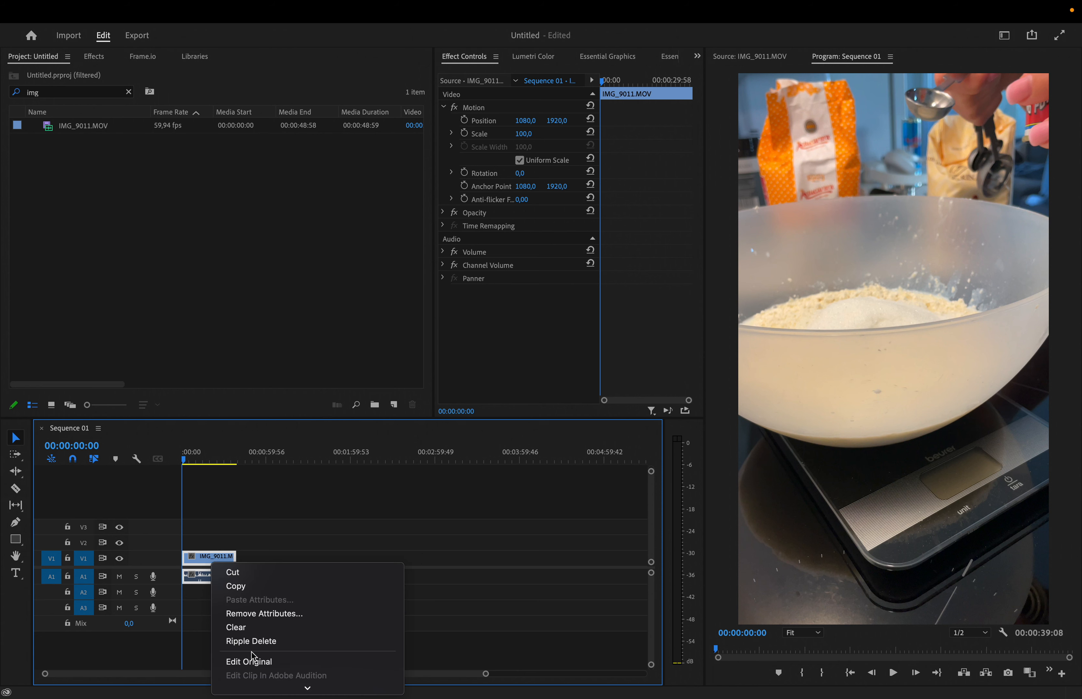
mouse_move(259, 698)
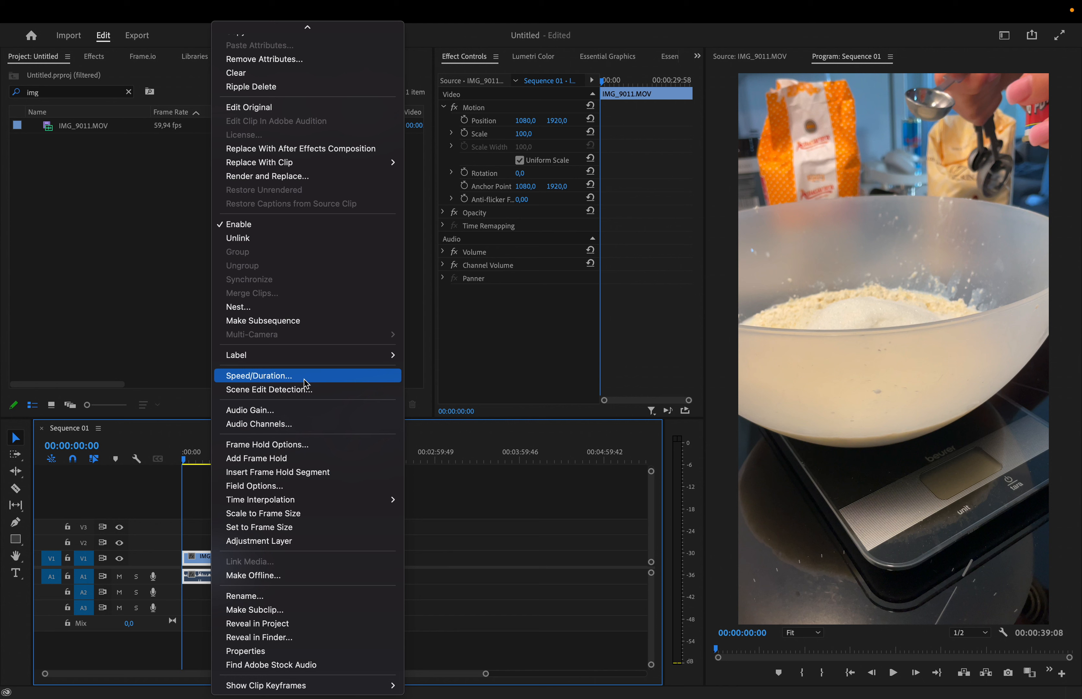
click(303, 377)
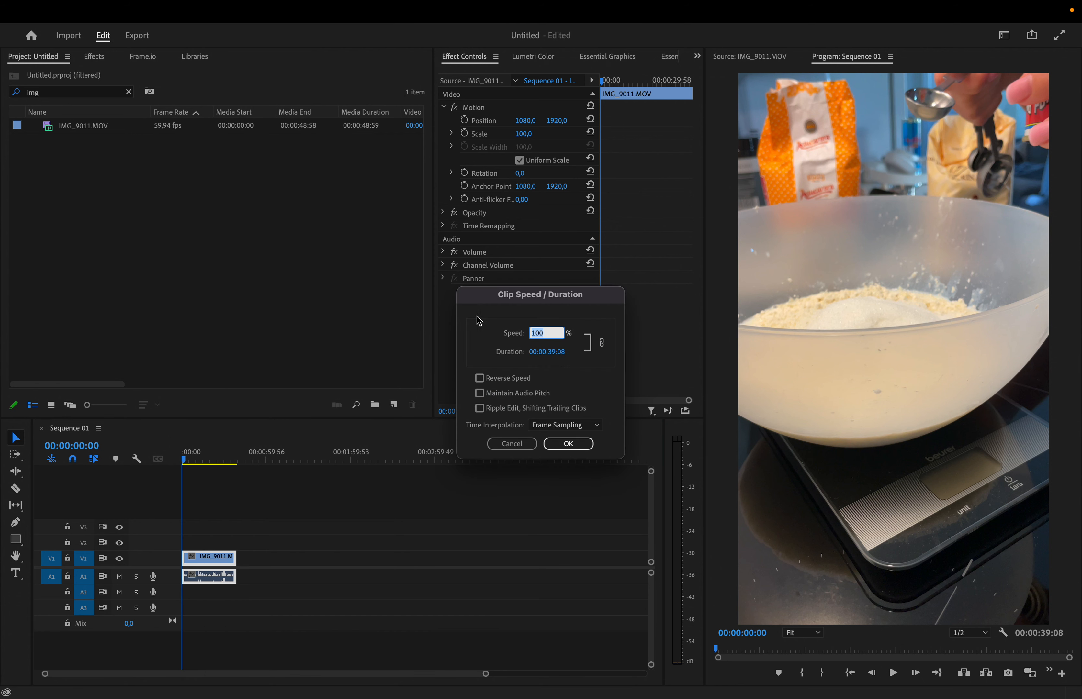
click(546, 333)
key(BackSpace)
key(BackSpace)
key(BackSpace)
text(20)
drag(550, 343, 498, 334)
click(571, 444)
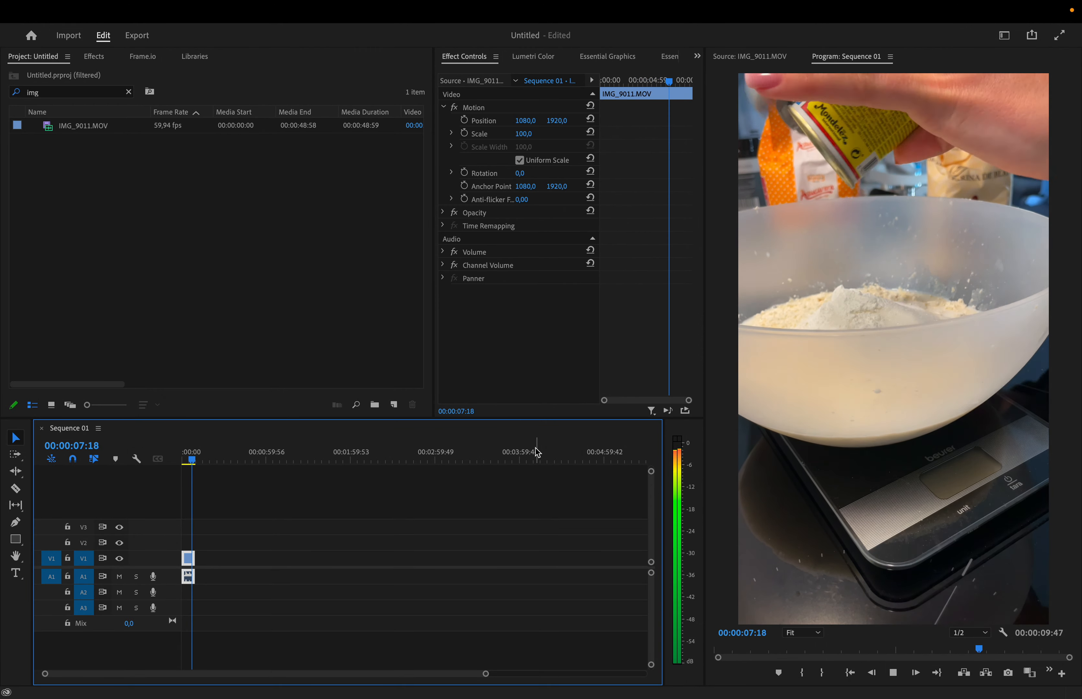
Step: Play the clip and set its speed to 50%
key(space)
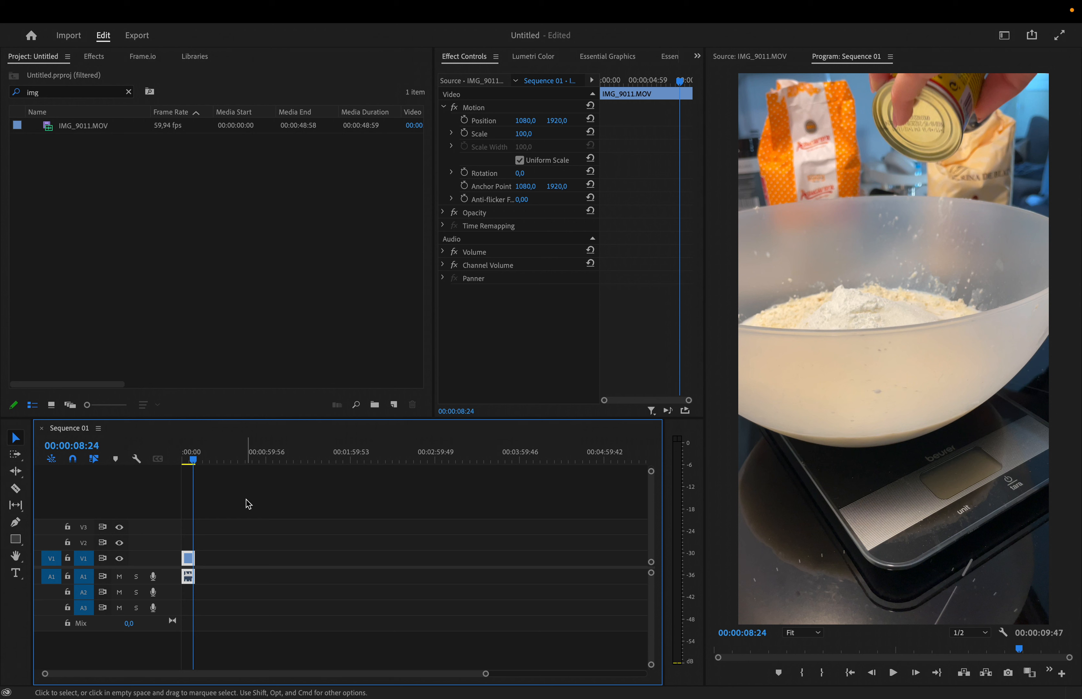
key(super+r)
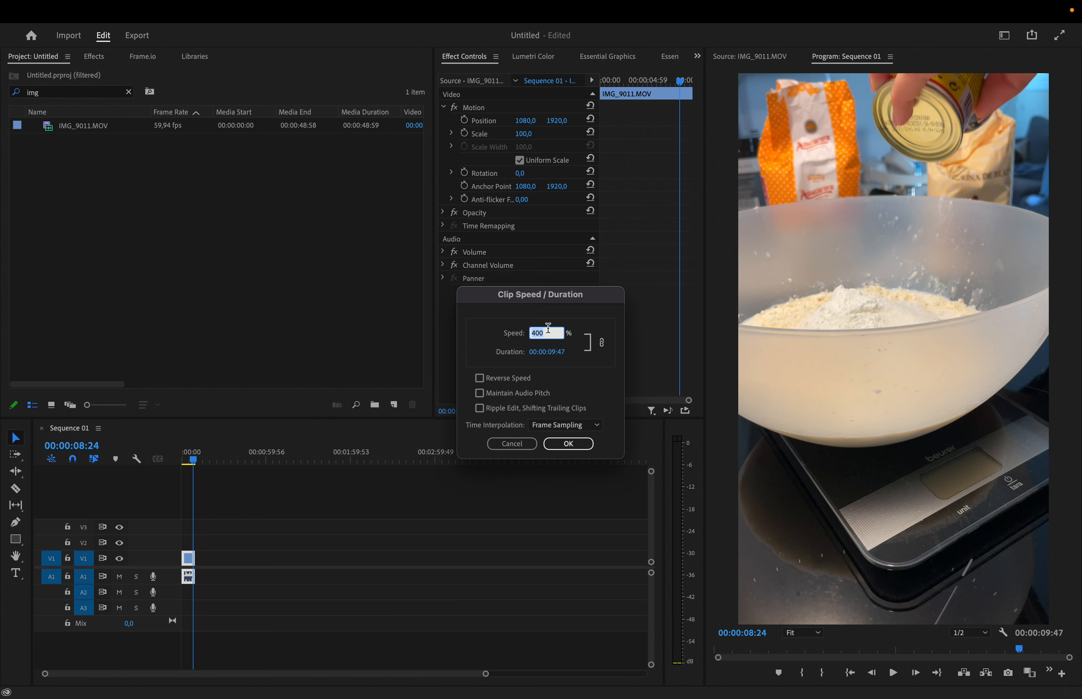
click(507, 331)
text(50)
key(Return)
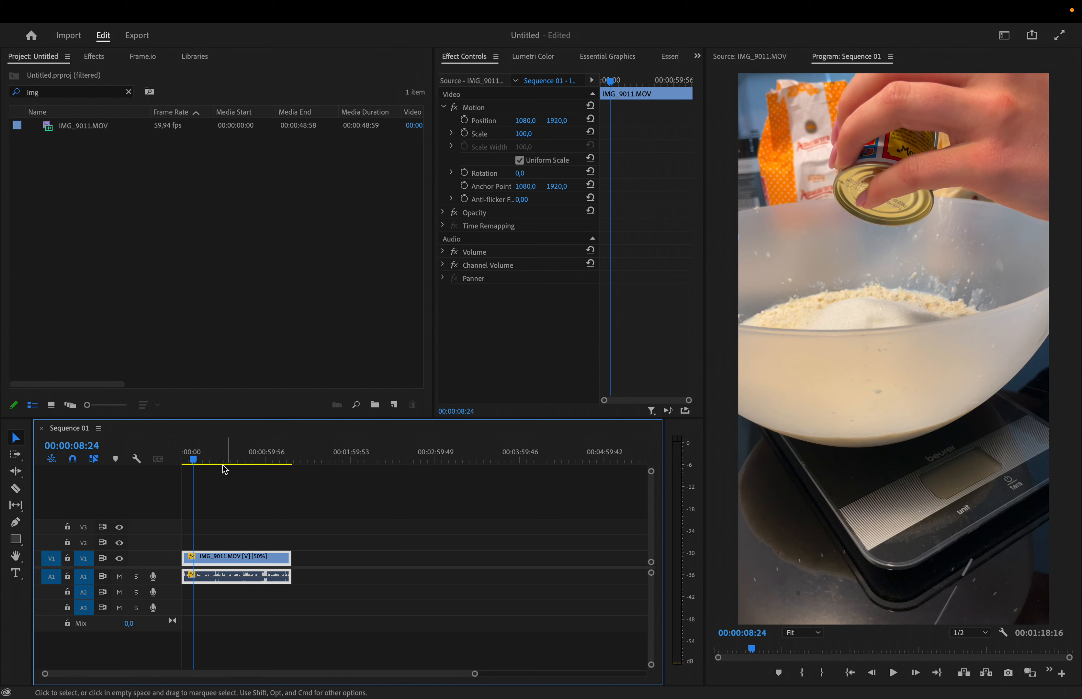
Step: Play back the slowed clip and dismiss the speed dialog
key(space)
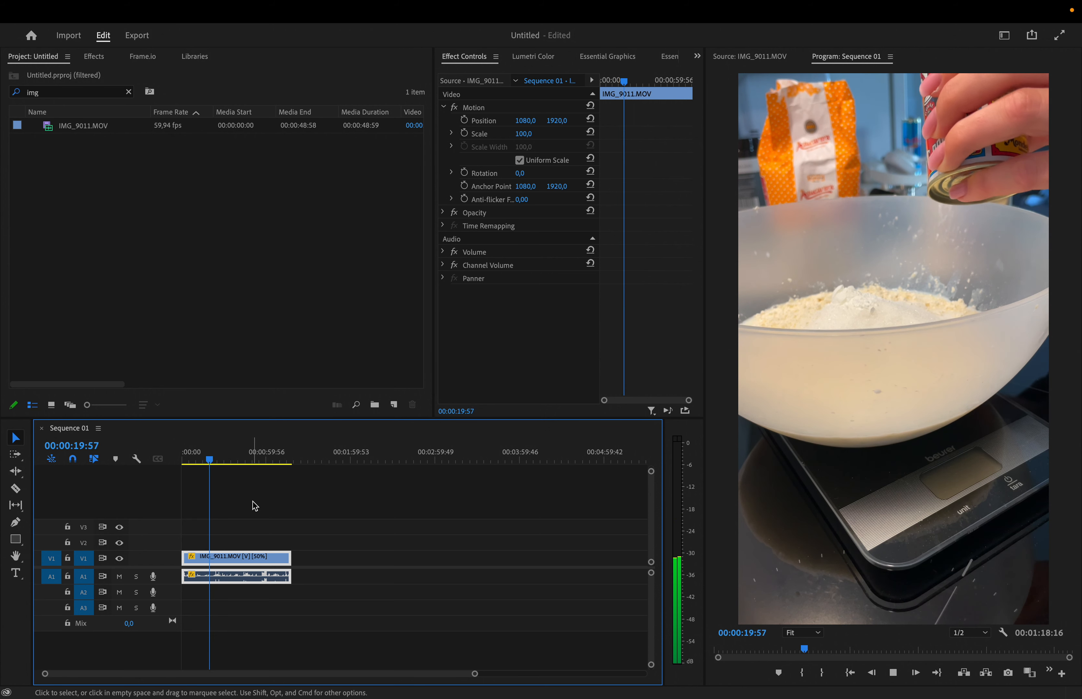
key(space)
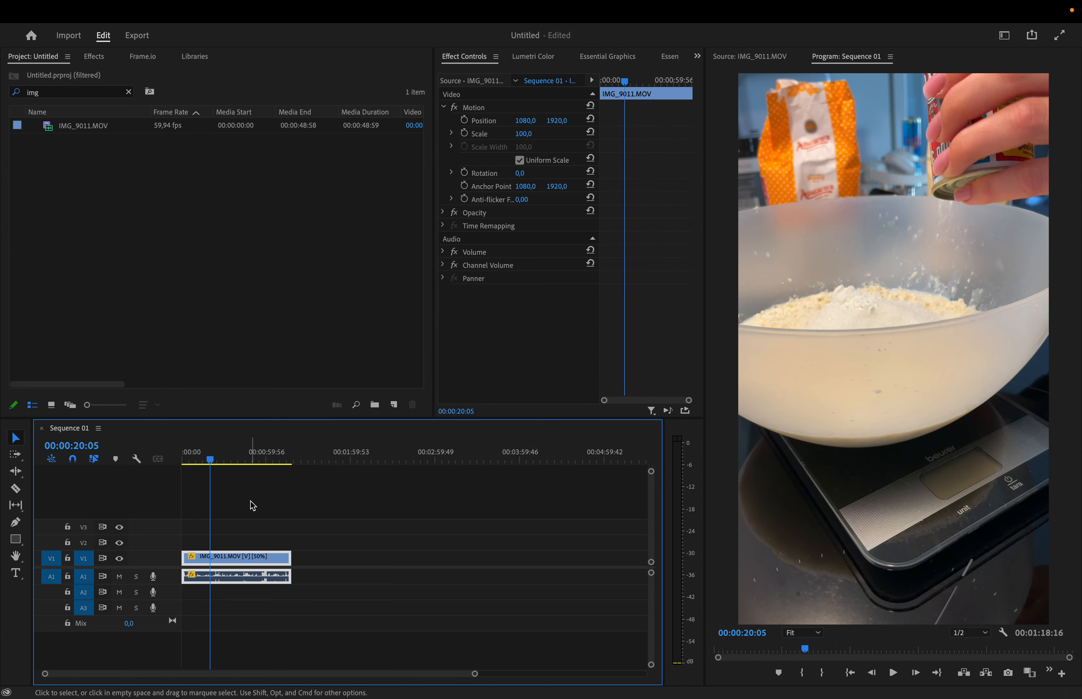
key(super+r)
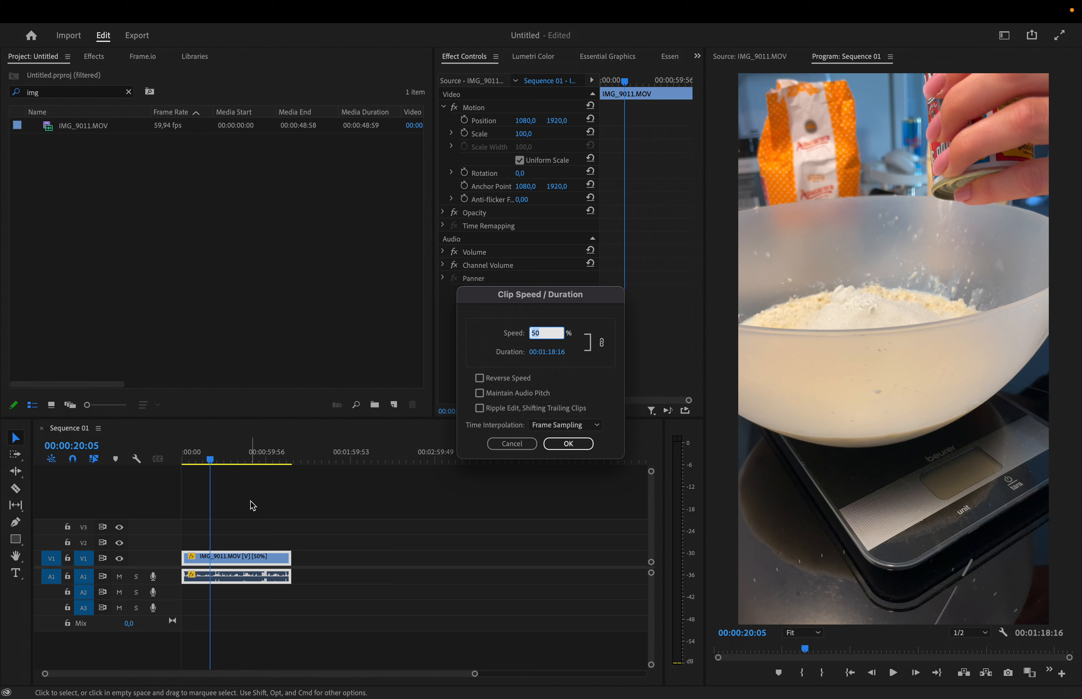
click(512, 444)
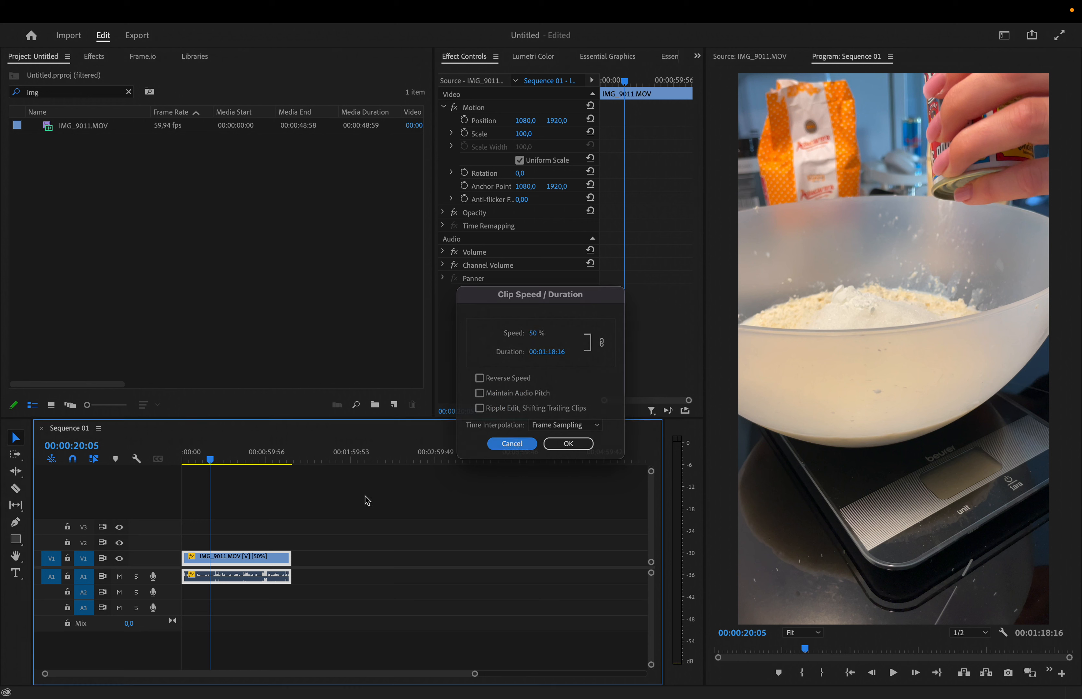
Step: Set the clip's speed to 20% in Clip Speed / Duration
right_click(251, 561)
scroll(330, 682, down, 10)
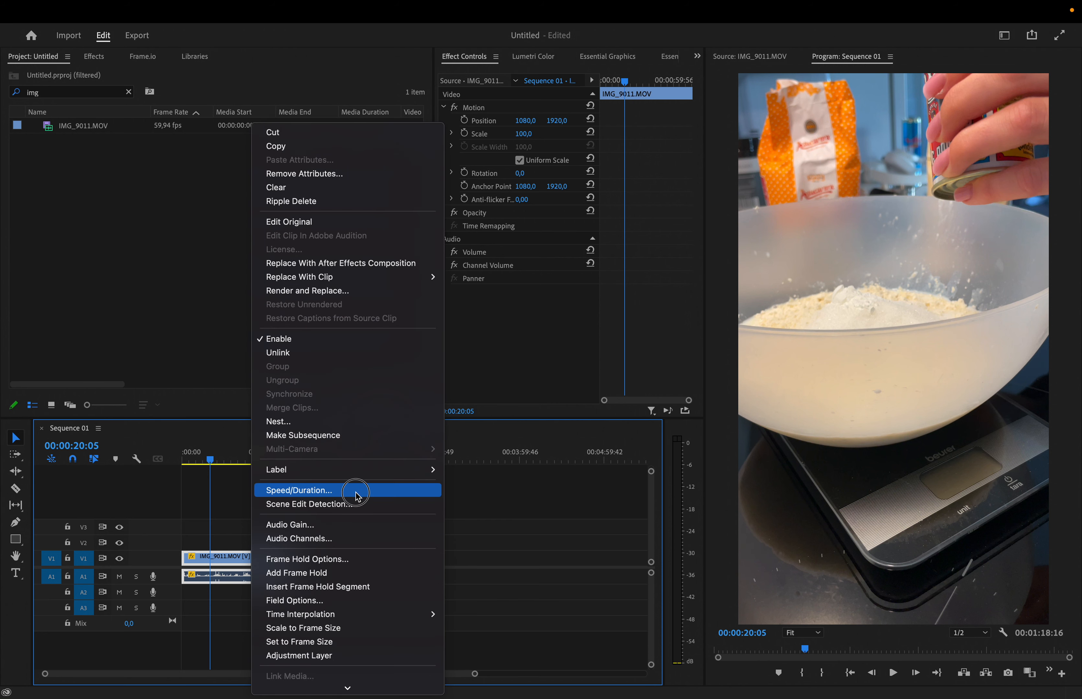
click(357, 490)
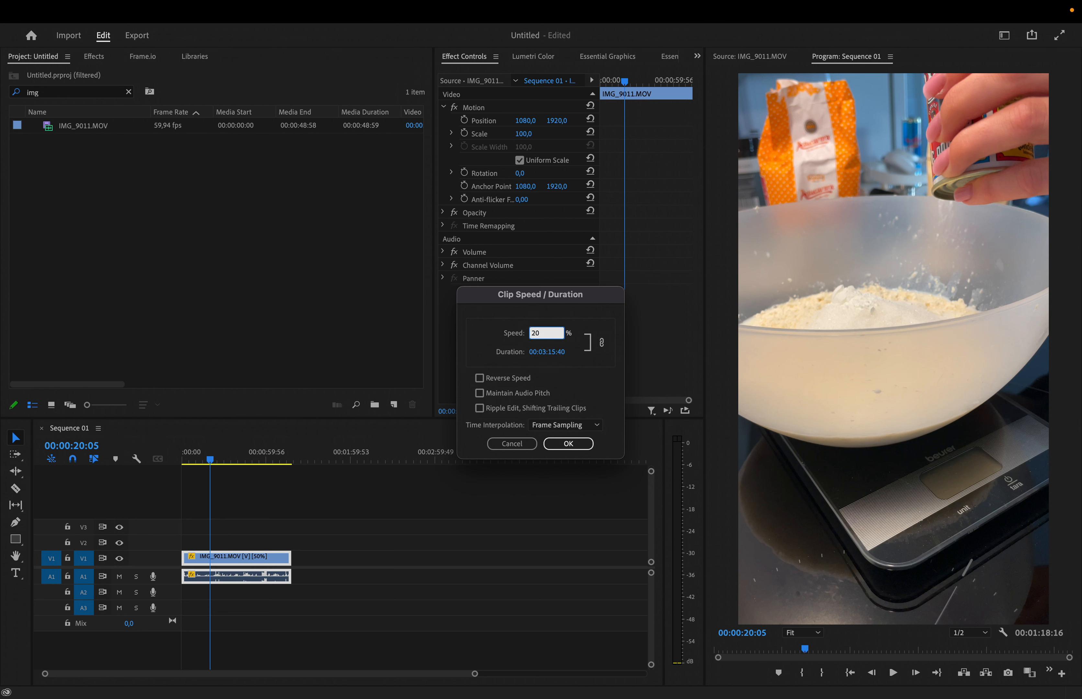
key(Return)
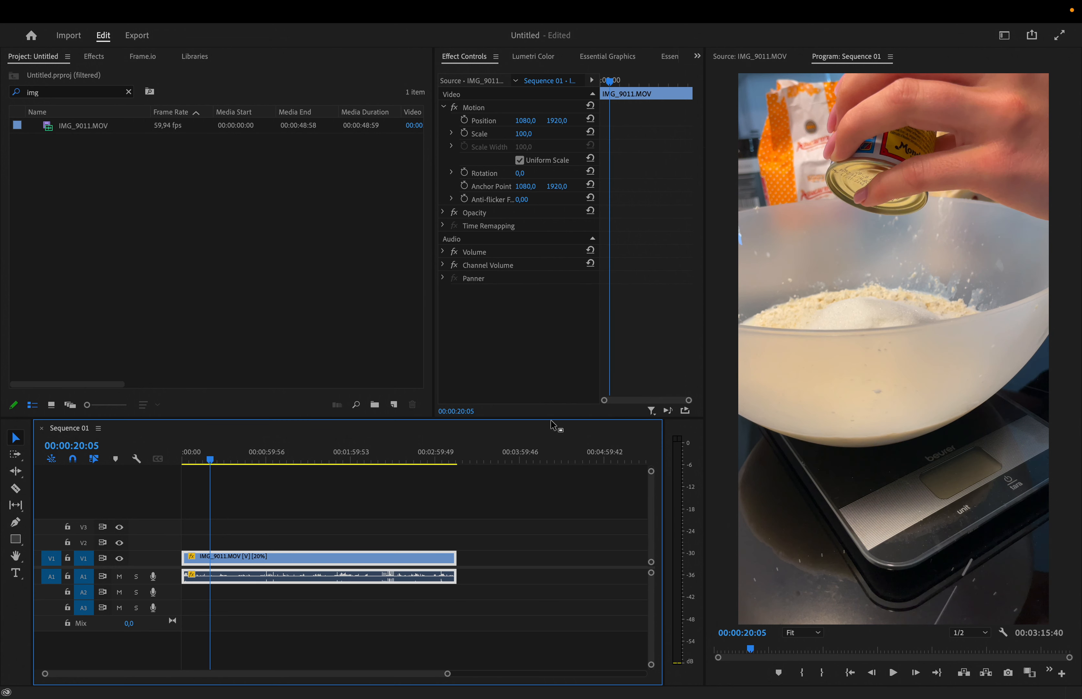
Step: Play back the 20% speed clip from around 00:01:25
key(space)
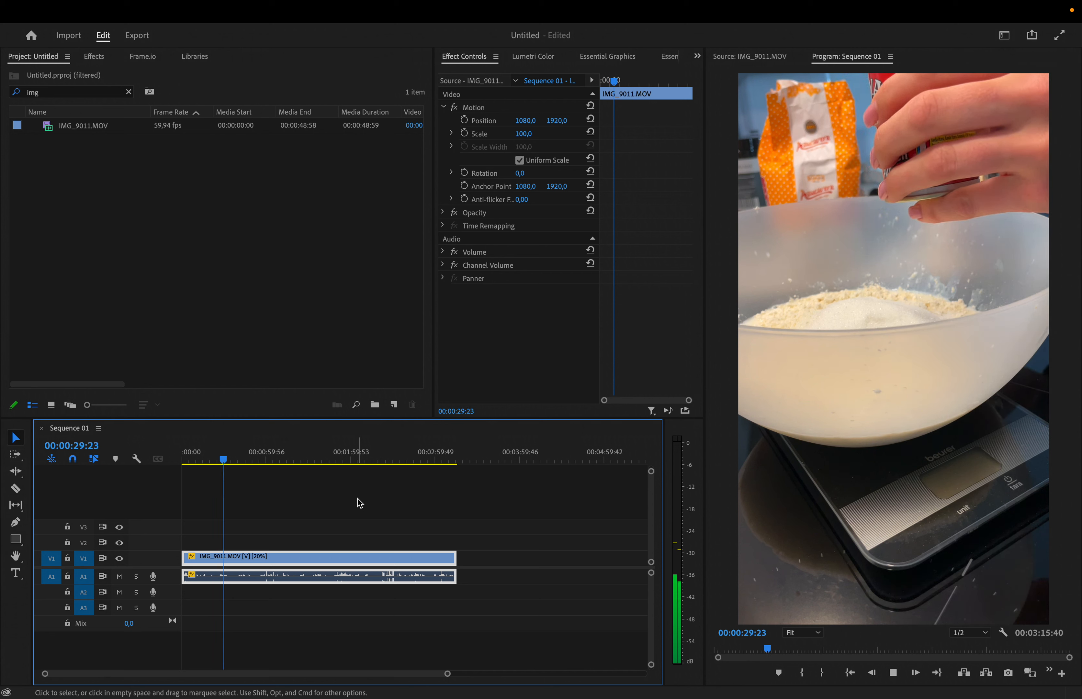
click(263, 460)
drag(263, 461, 304, 464)
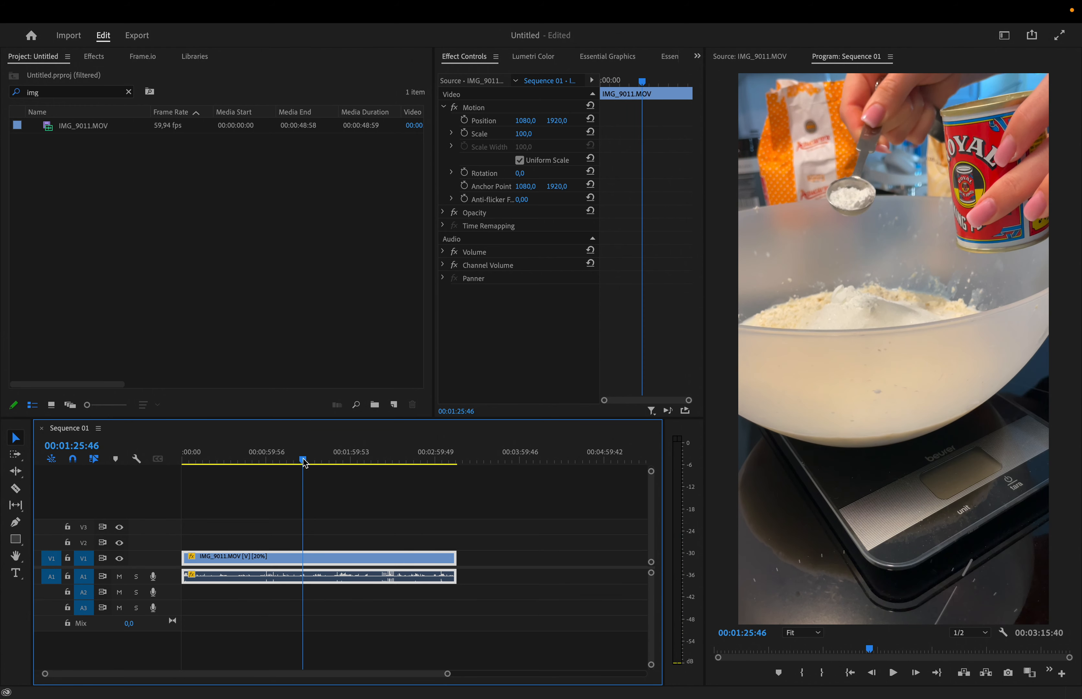
key(space)
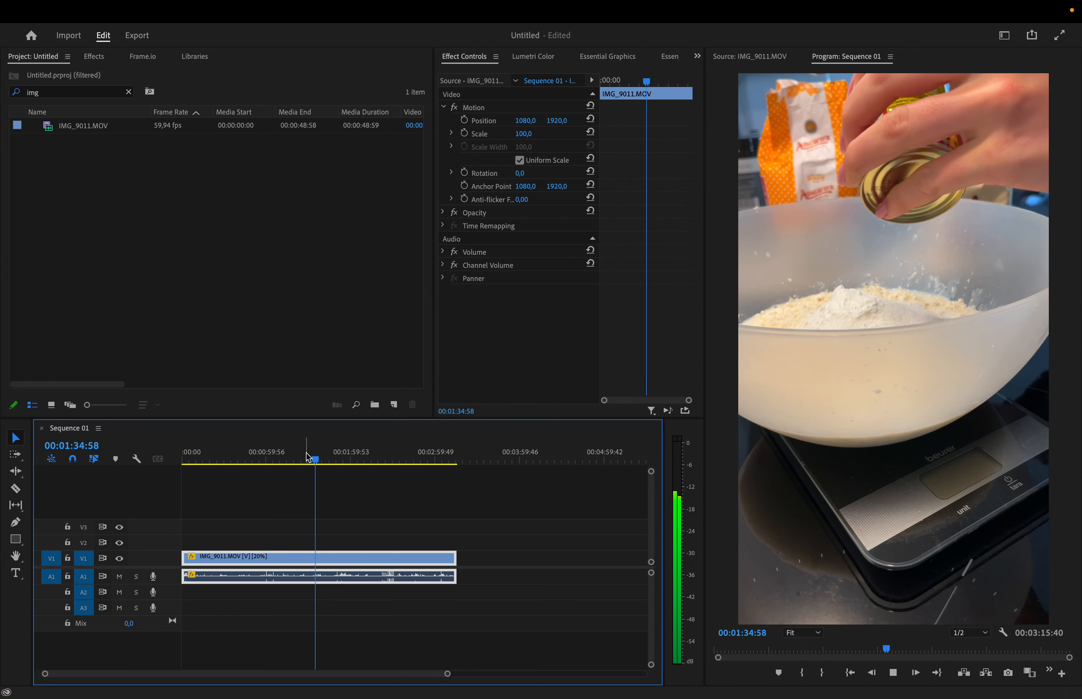
Step: Set the clip's time interpolation to Optical Flow in Clip Speed / Duration
key(super+r)
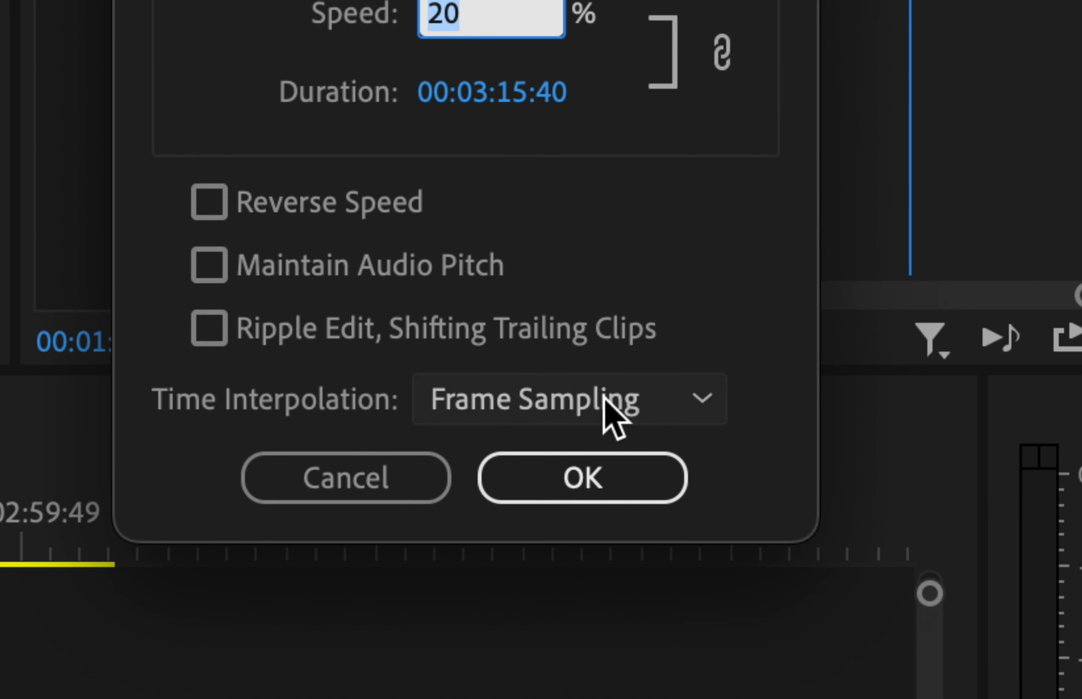
click(604, 398)
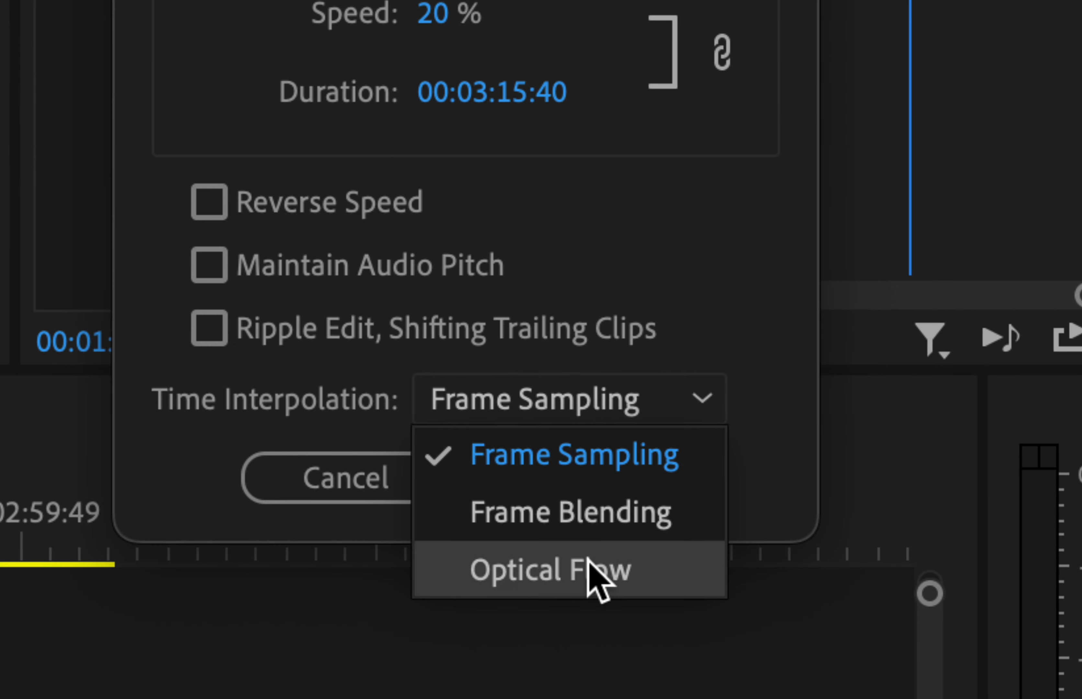
click(587, 571)
click(591, 523)
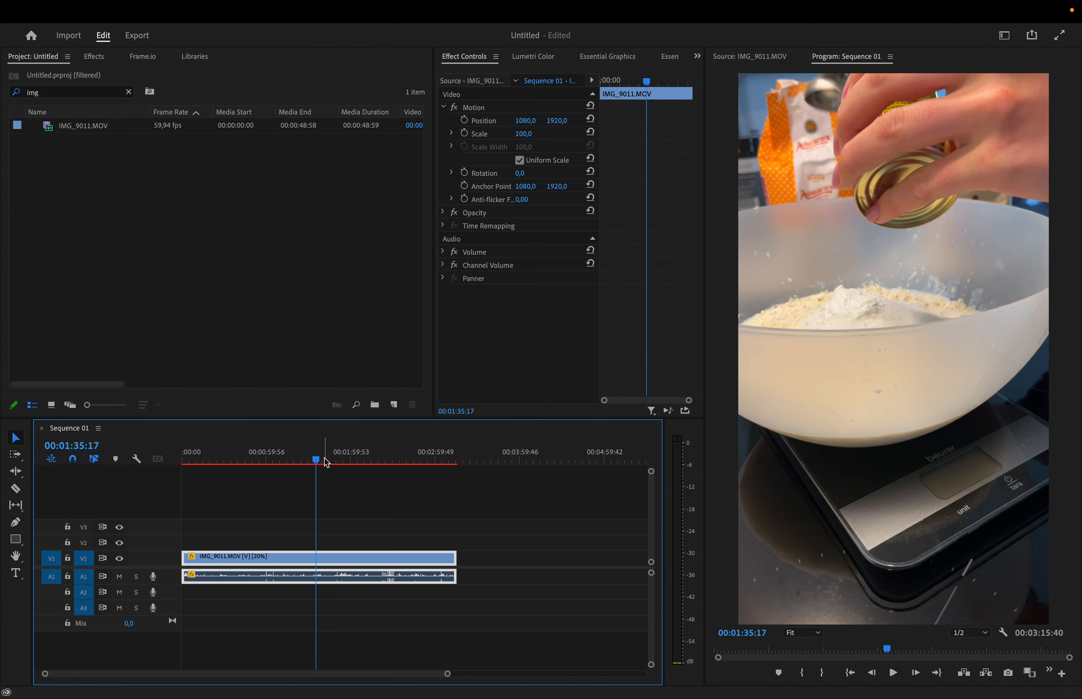
Step: Play back the clip from just before the playhead, then undo the interpolation and 20% speed changes
drag(316, 461, 298, 462)
key(space)
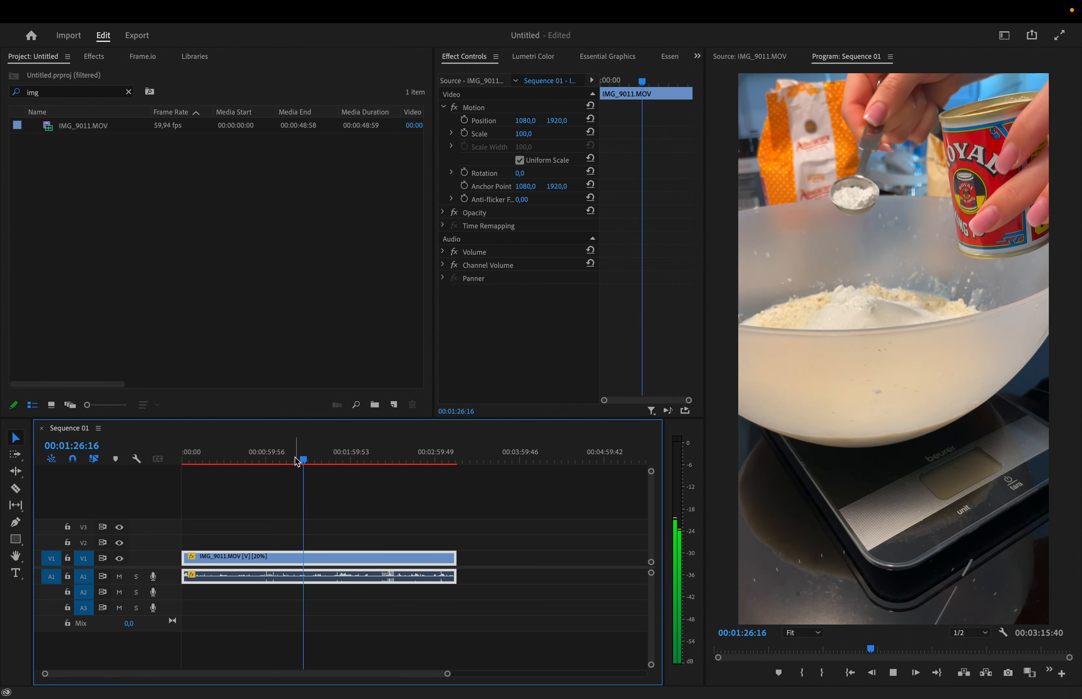
key(space)
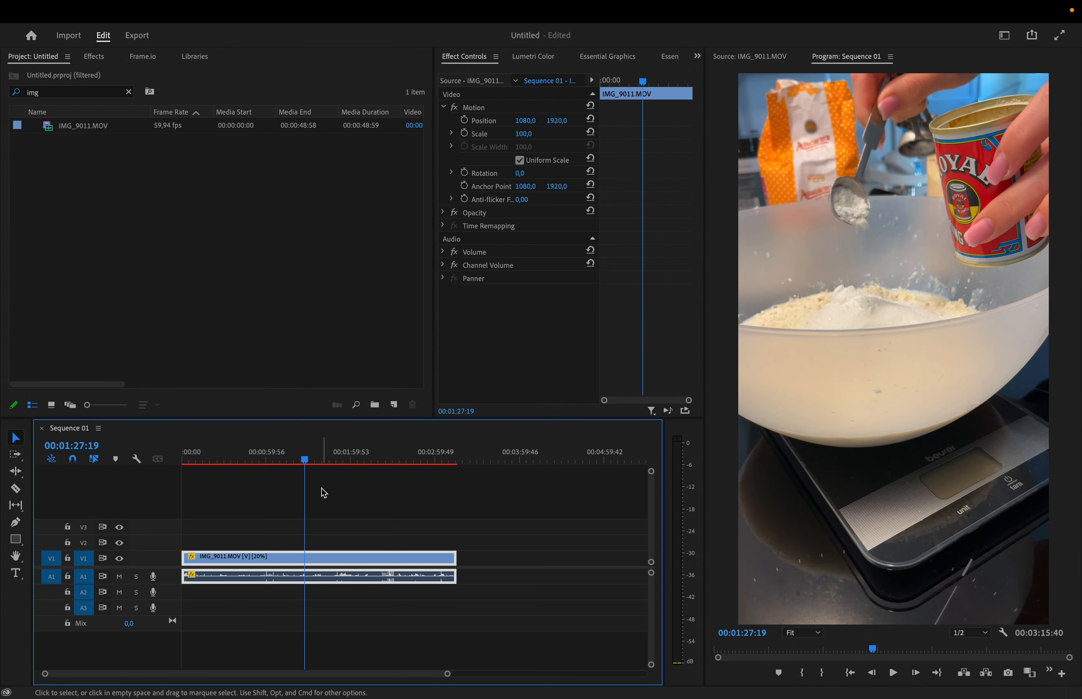
key(super+z)
key(super+z)
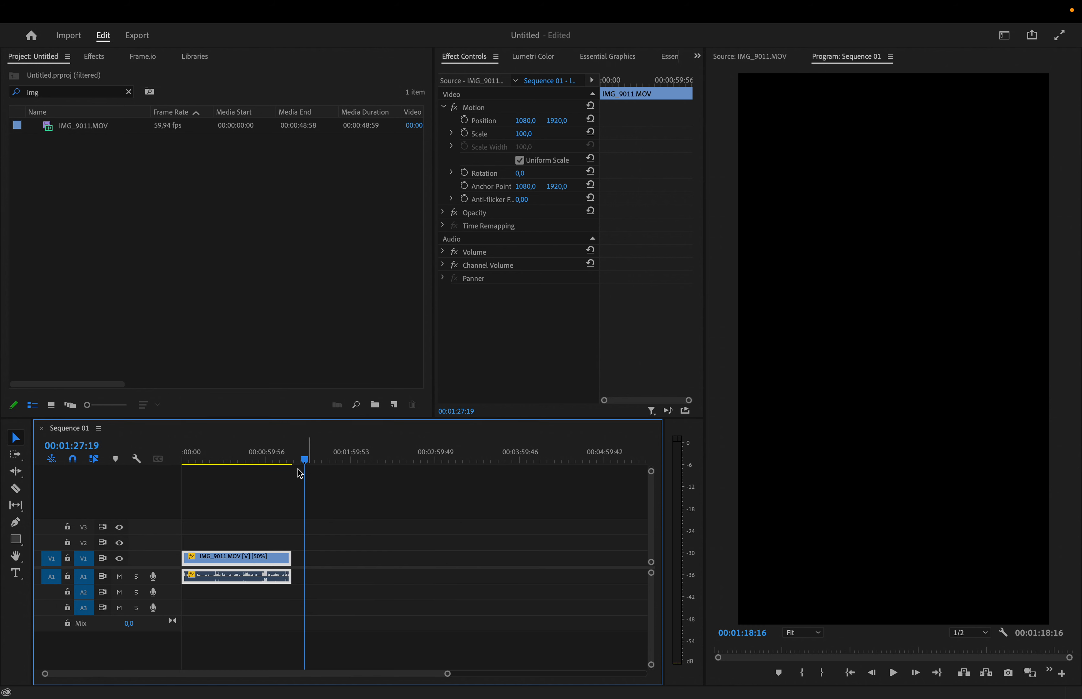
Step: Set the clip's speed to 100% in Clip Speed / Duration
drag(249, 457, 233, 460)
key(super+r)
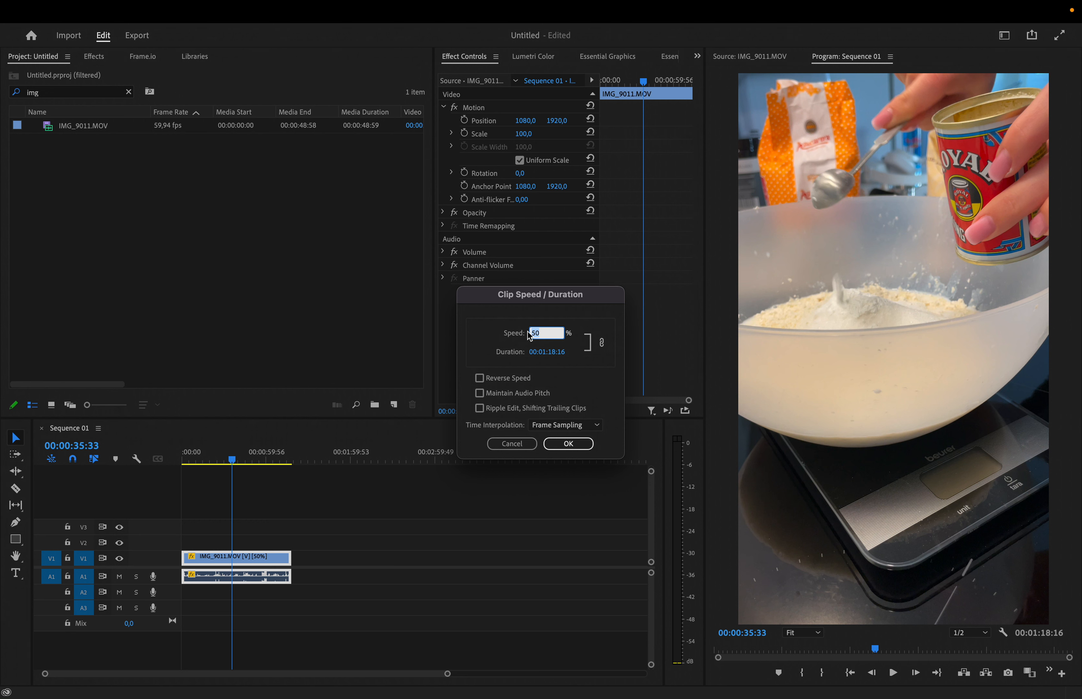
text(100)
key(Return)
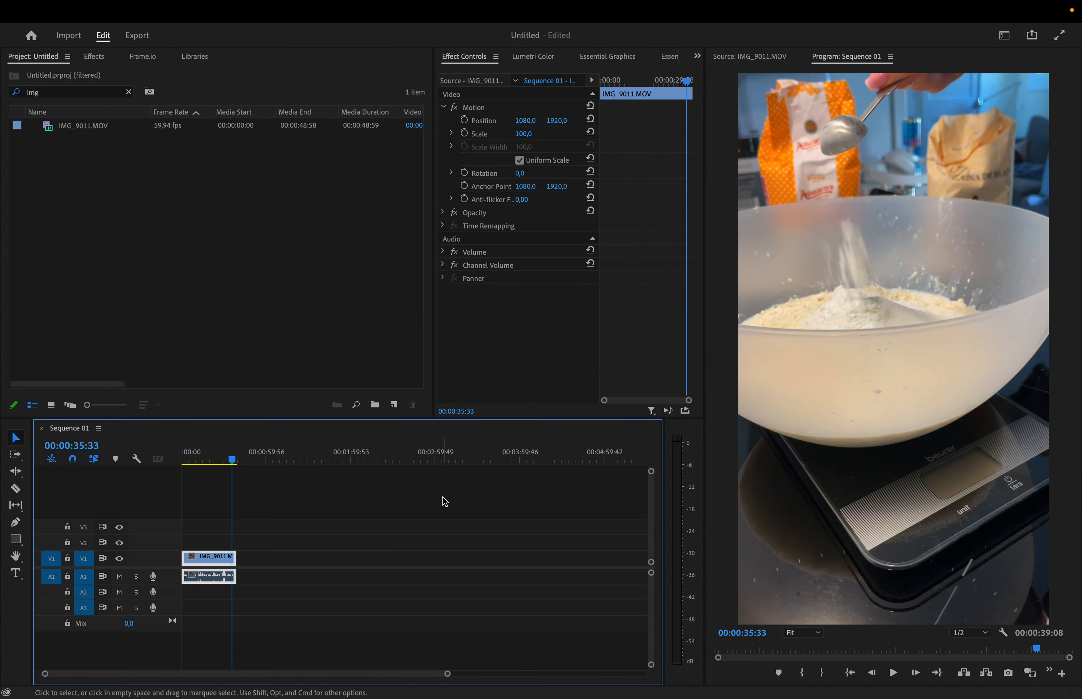
Step: Cut the clip with the Razor tool at about 00:00:09 and 00:00:16:44
scroll(201, 578, up, 6)
scroll(201, 578, down, 2)
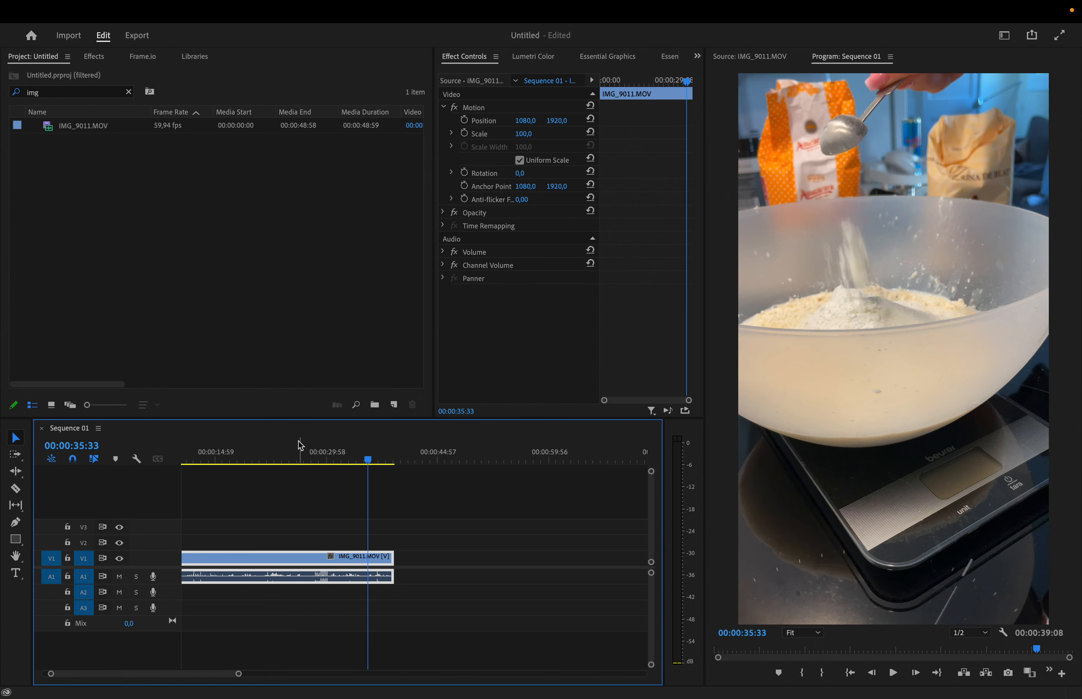
drag(290, 453, 111, 471)
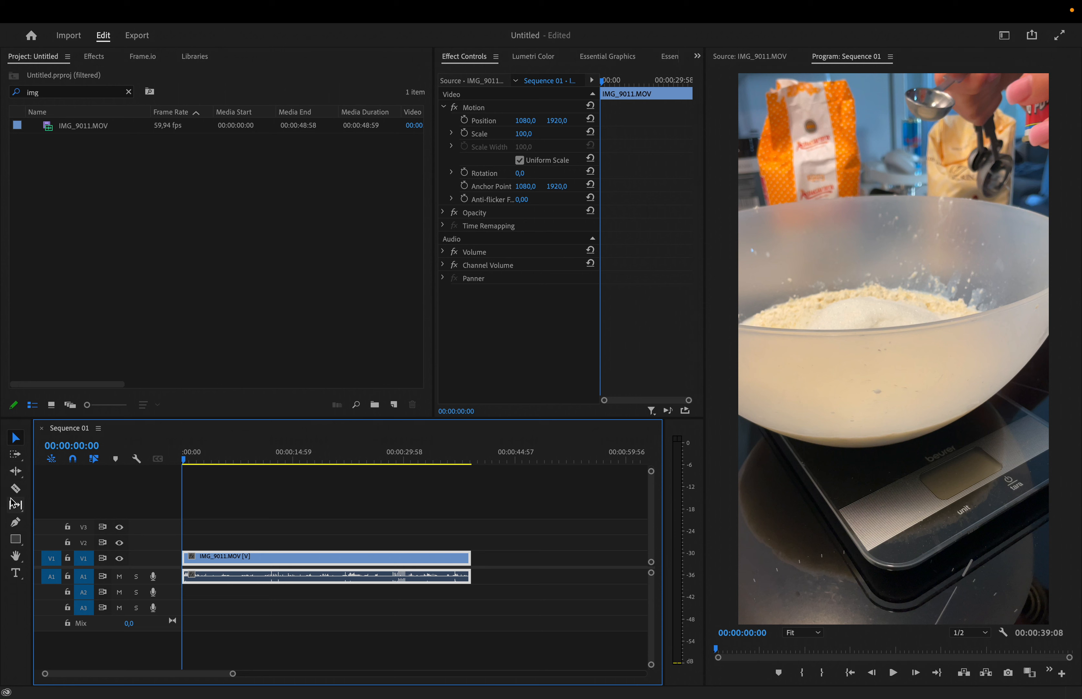
click(21, 491)
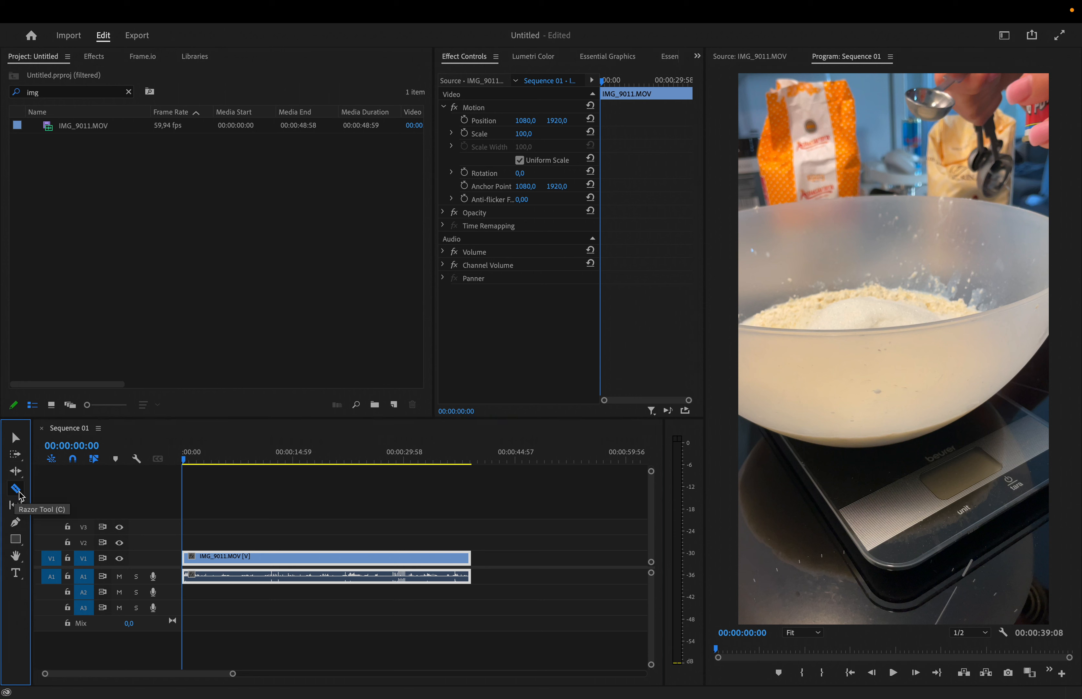
drag(182, 459, 307, 469)
click(249, 558)
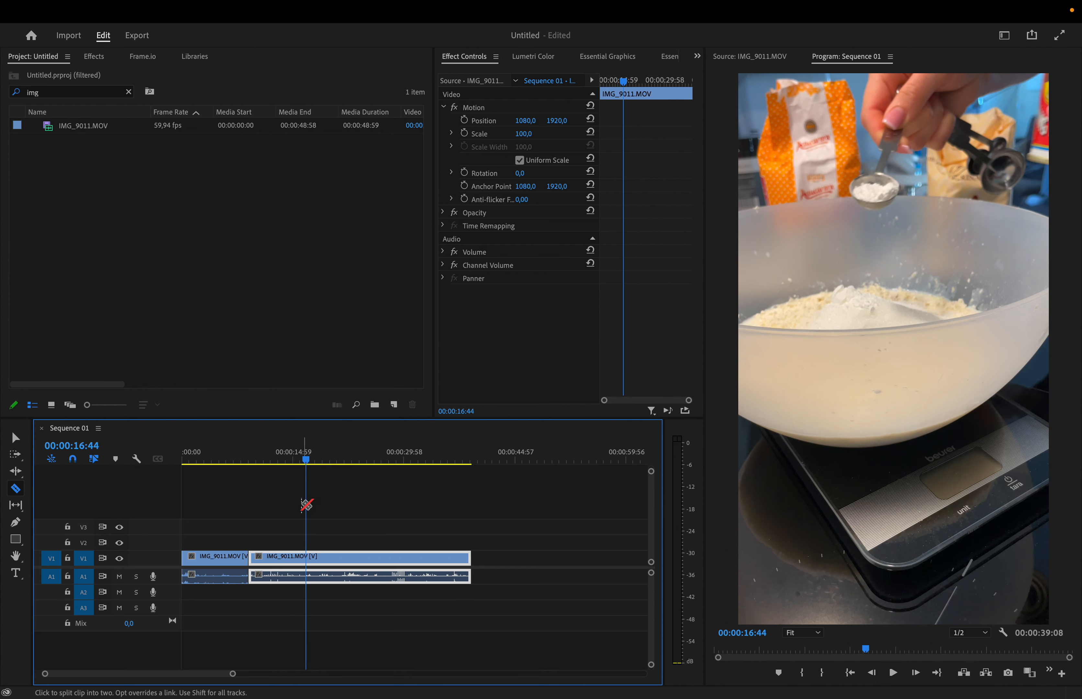
click(306, 561)
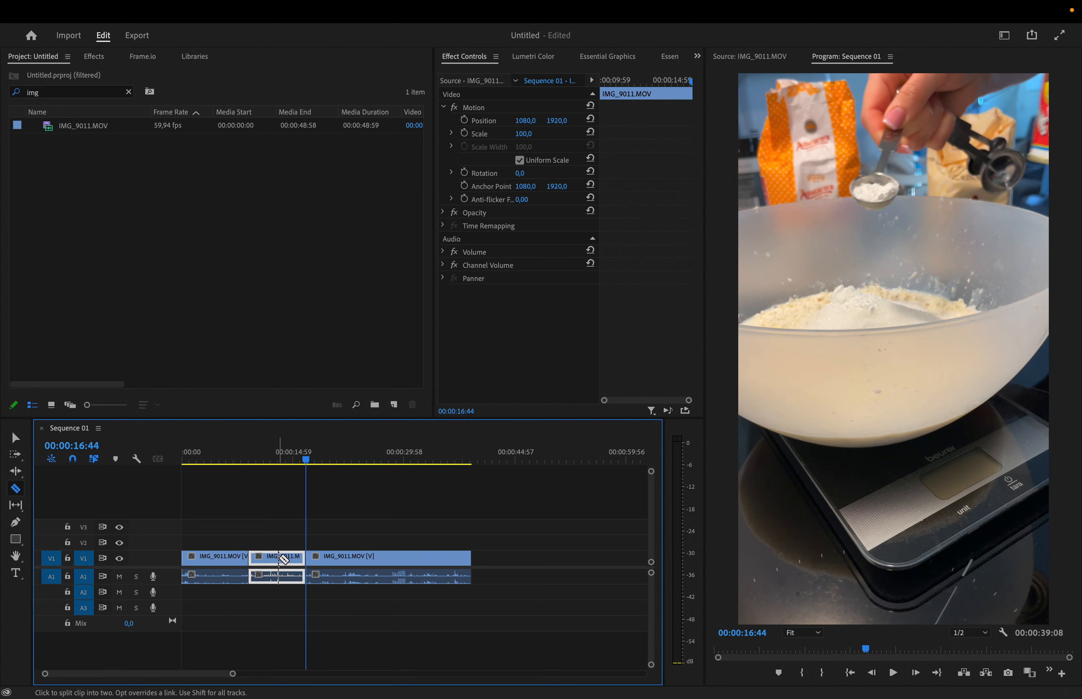
Step: Delete the middle segment between the two cuts so the remaining clips join
key(v)
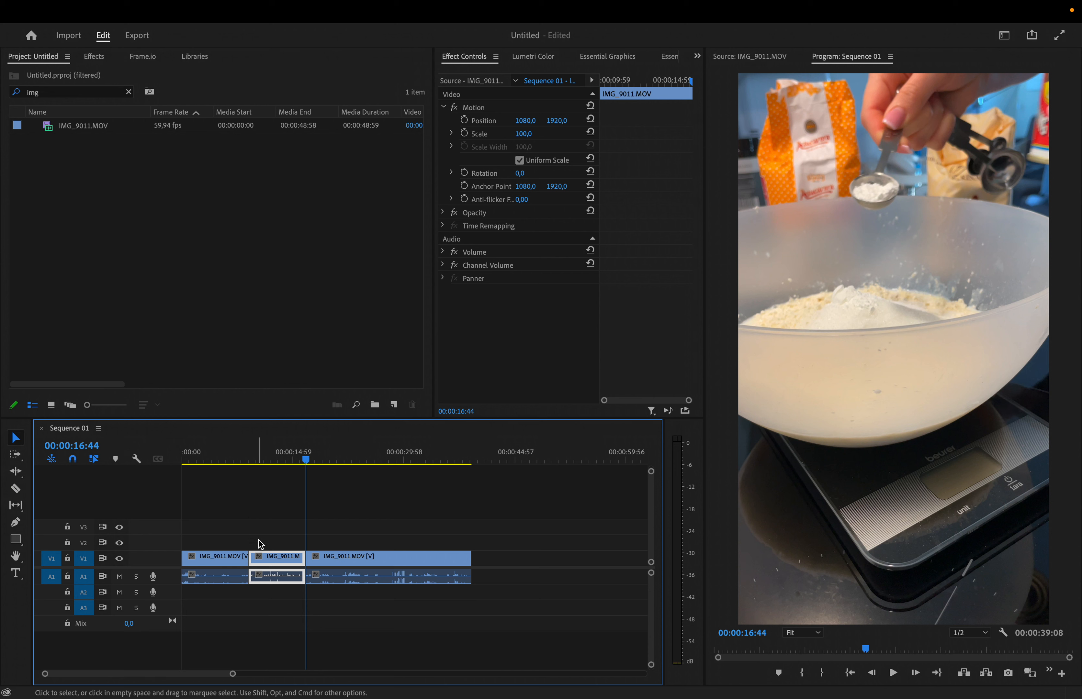
key(Delete)
click(273, 560)
key(Delete)
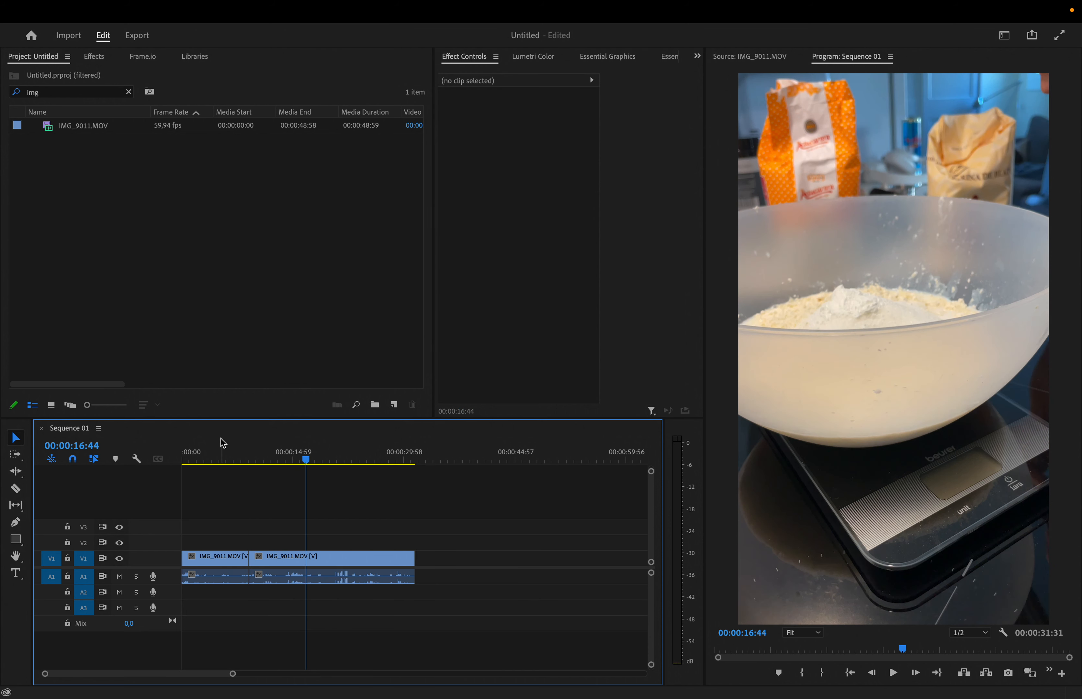
Step: Play back the edited sequence from near its start across the cut
click(212, 460)
key(space)
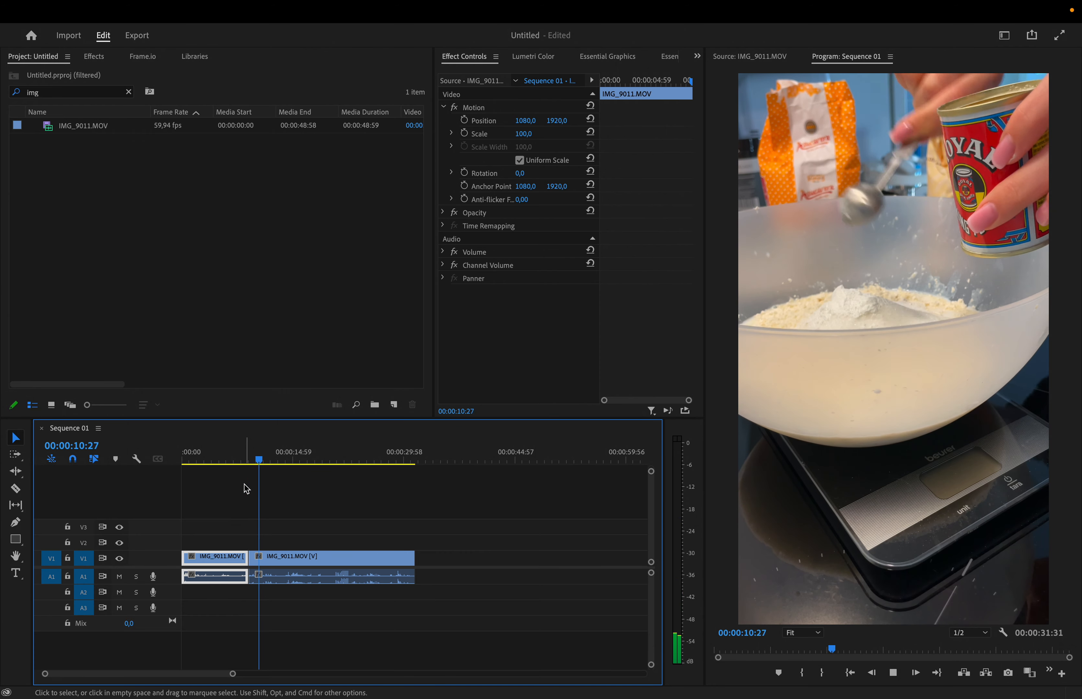
key(space)
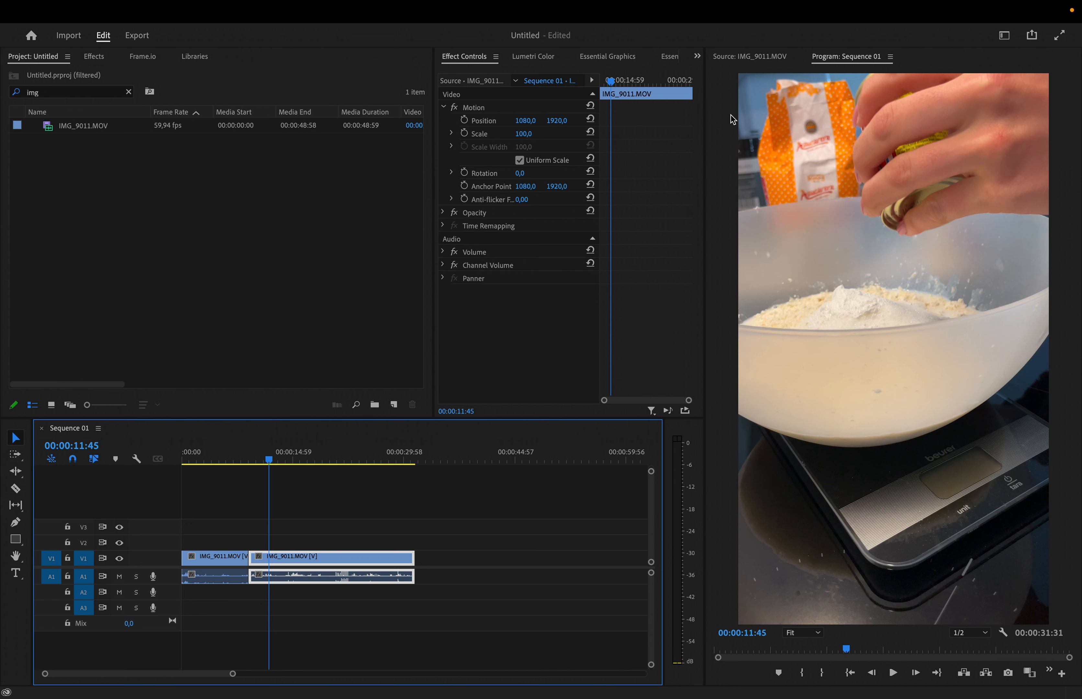
mouse_move(957, 3)
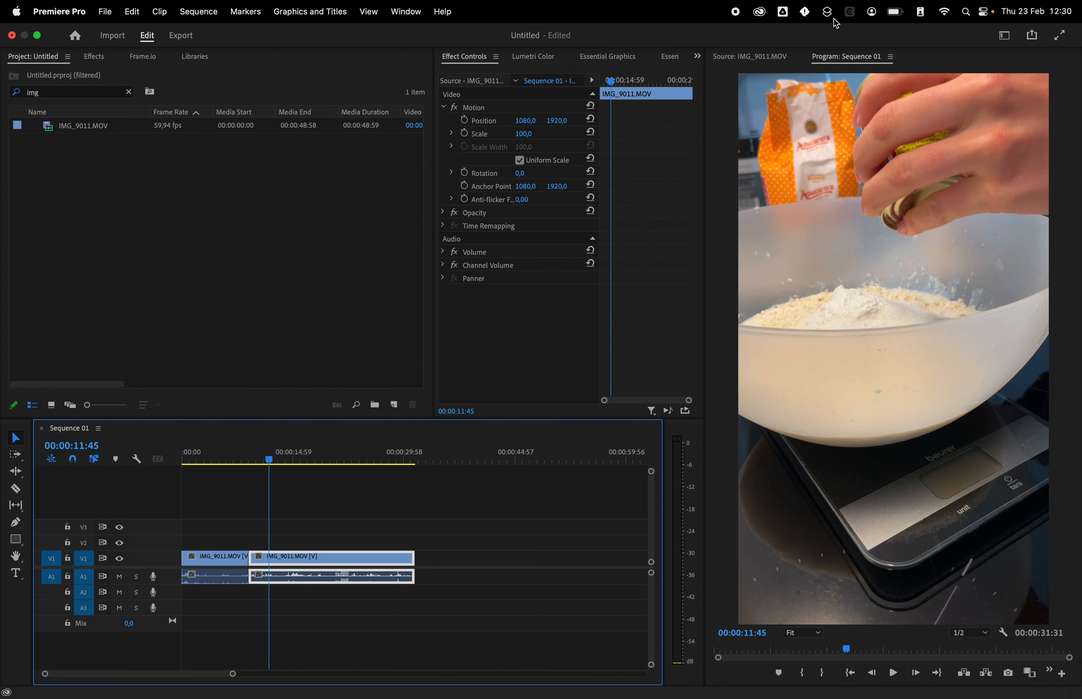